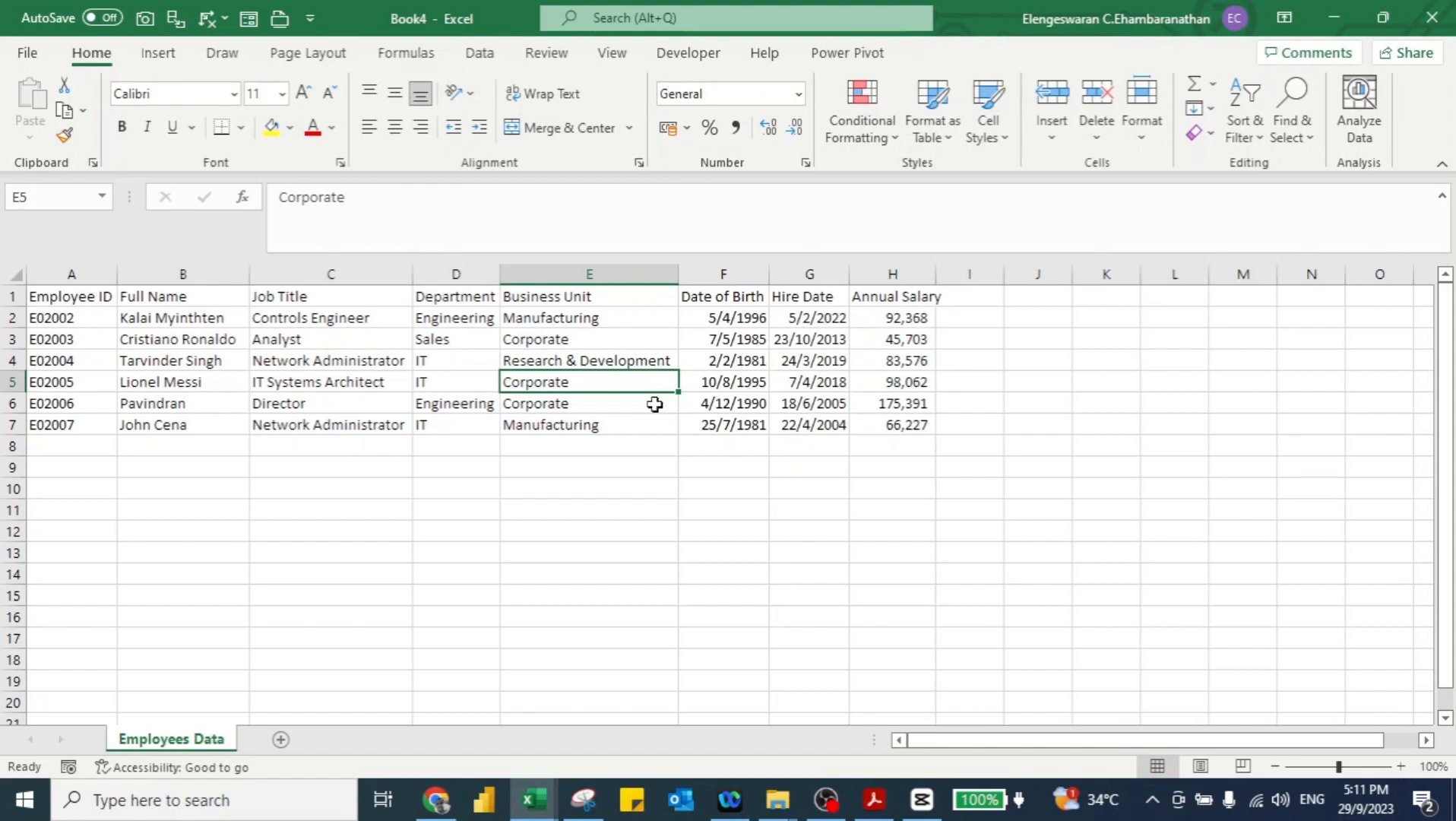
# Step: Load the employee range A1:H7 into Power Query as a table with headers
pyautogui.click(485, 57)
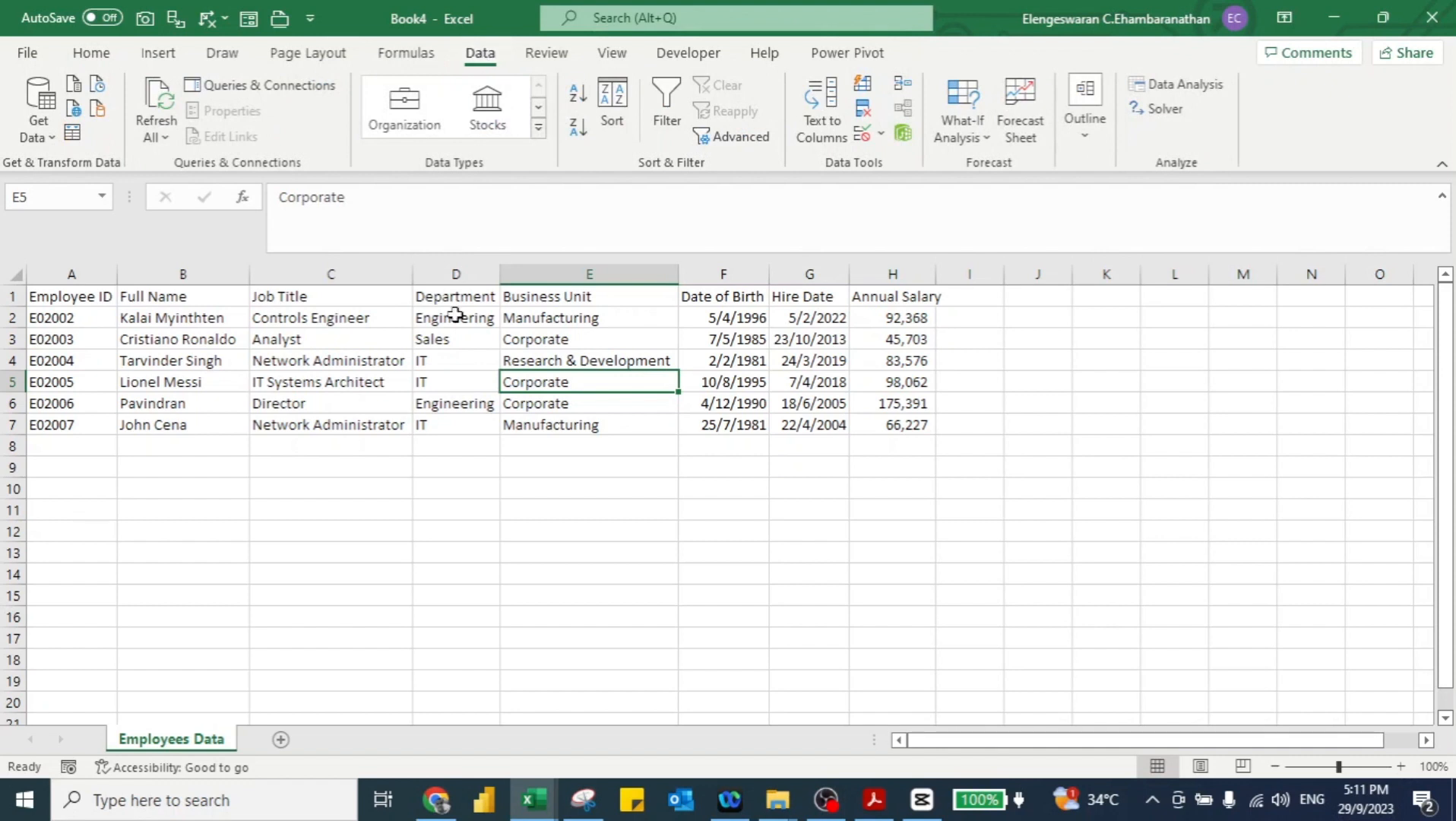
pyautogui.hotkey('ctrl', 'a')
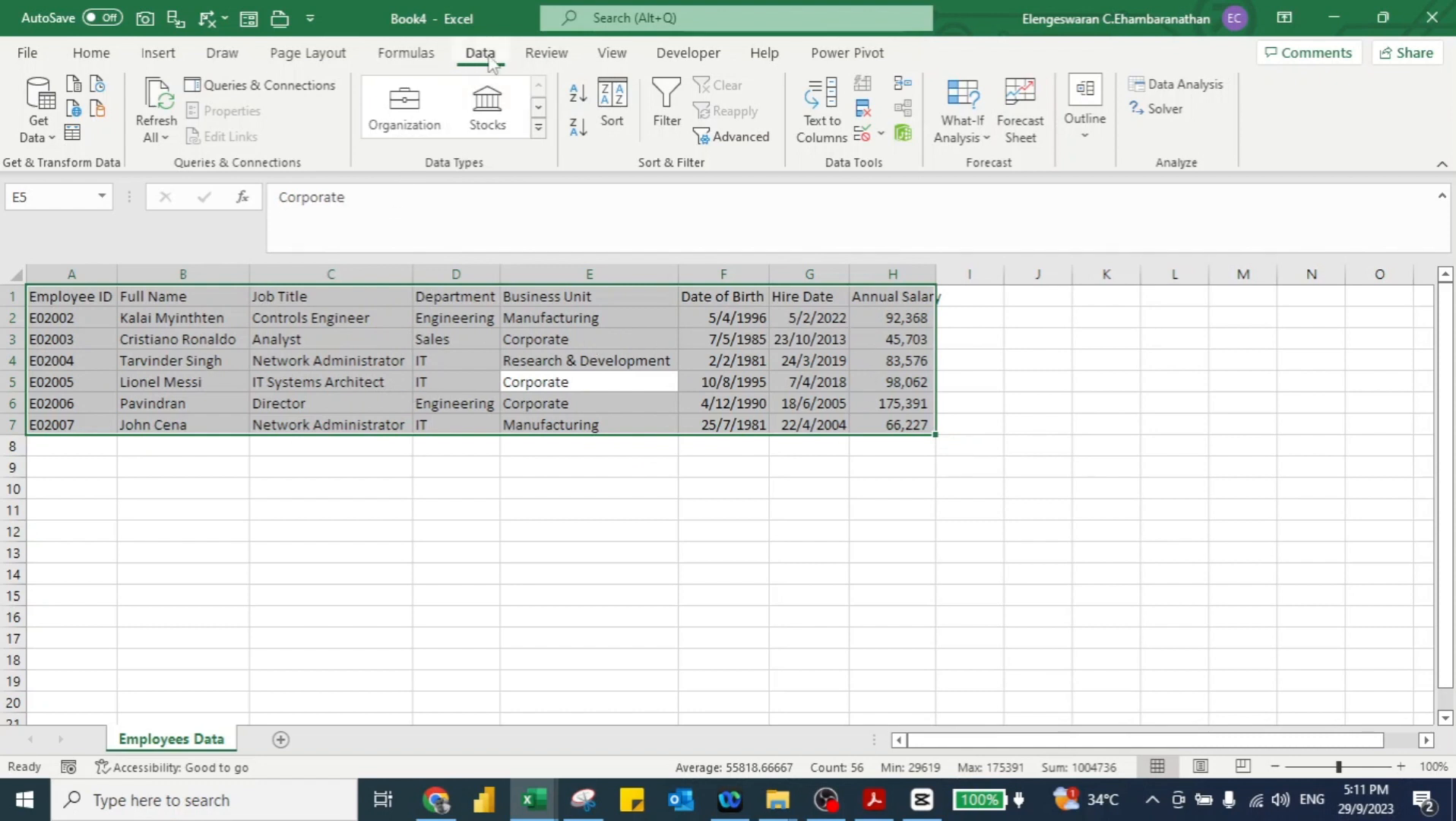
pyautogui.click(72, 136)
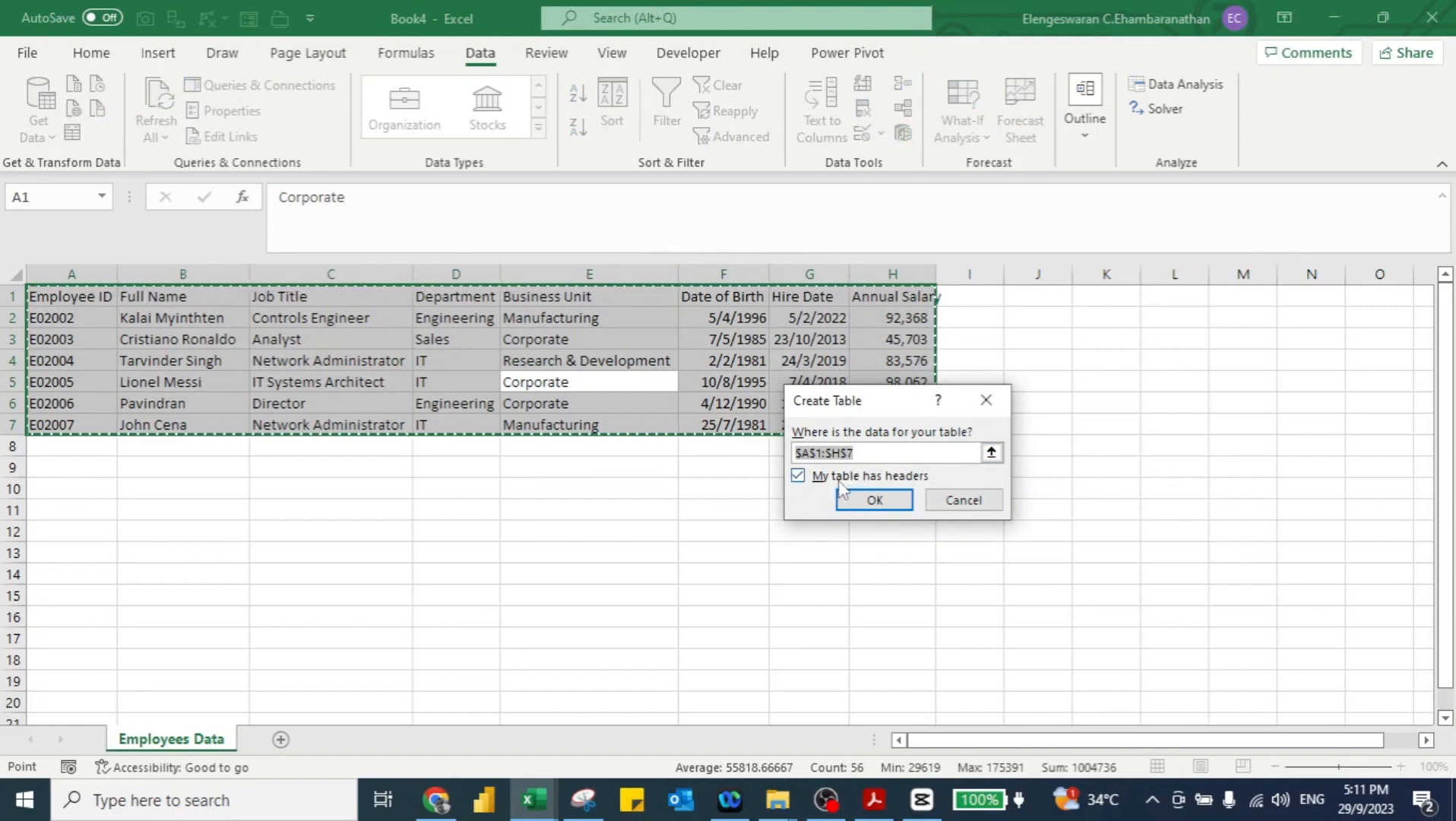
pyautogui.click(870, 497)
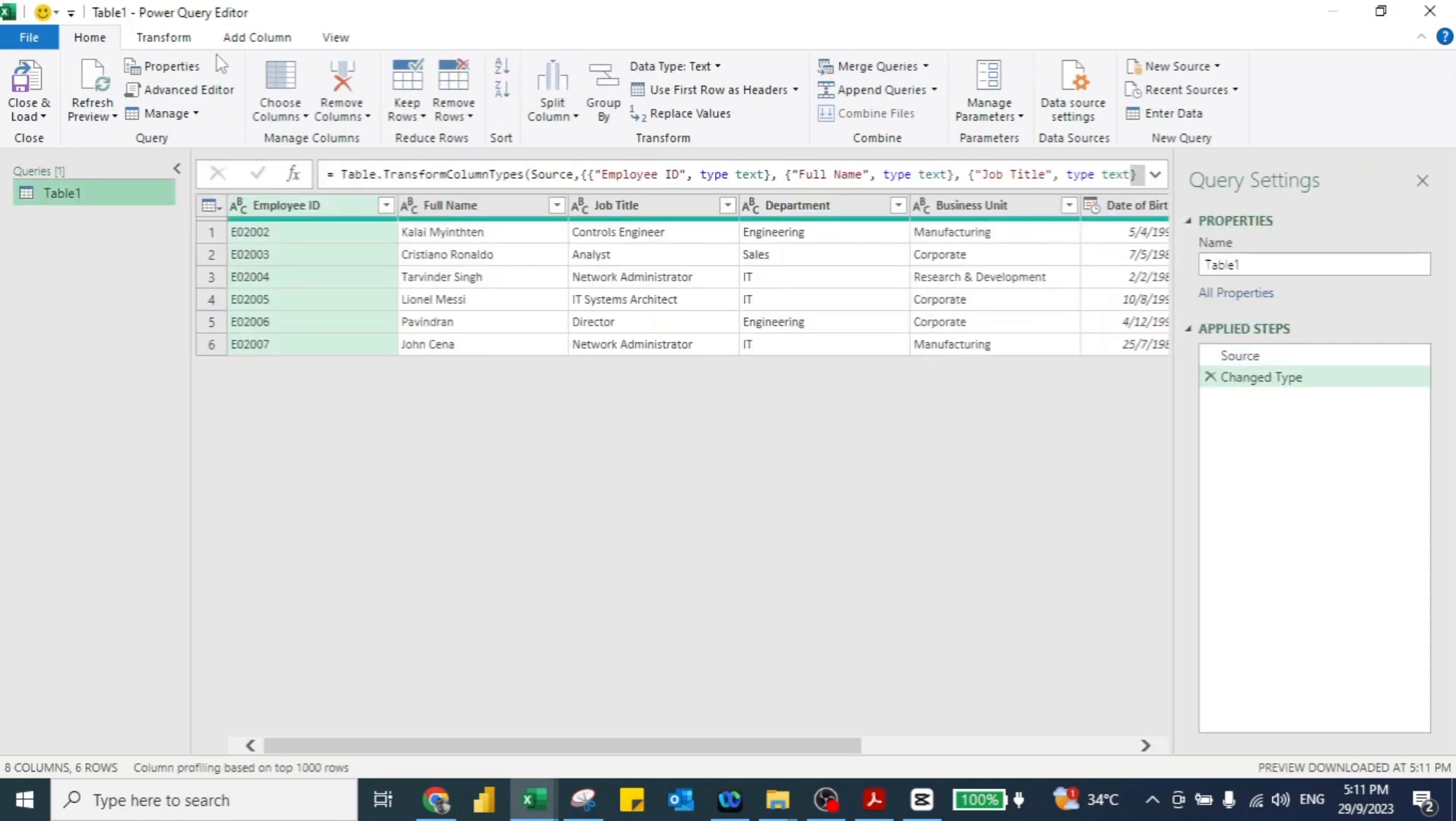
# Step: Add an Age column from Date of Birth and move it right after Date of Birth
pyautogui.moveTo(494, 753); pyautogui.dragTo(772, 755)
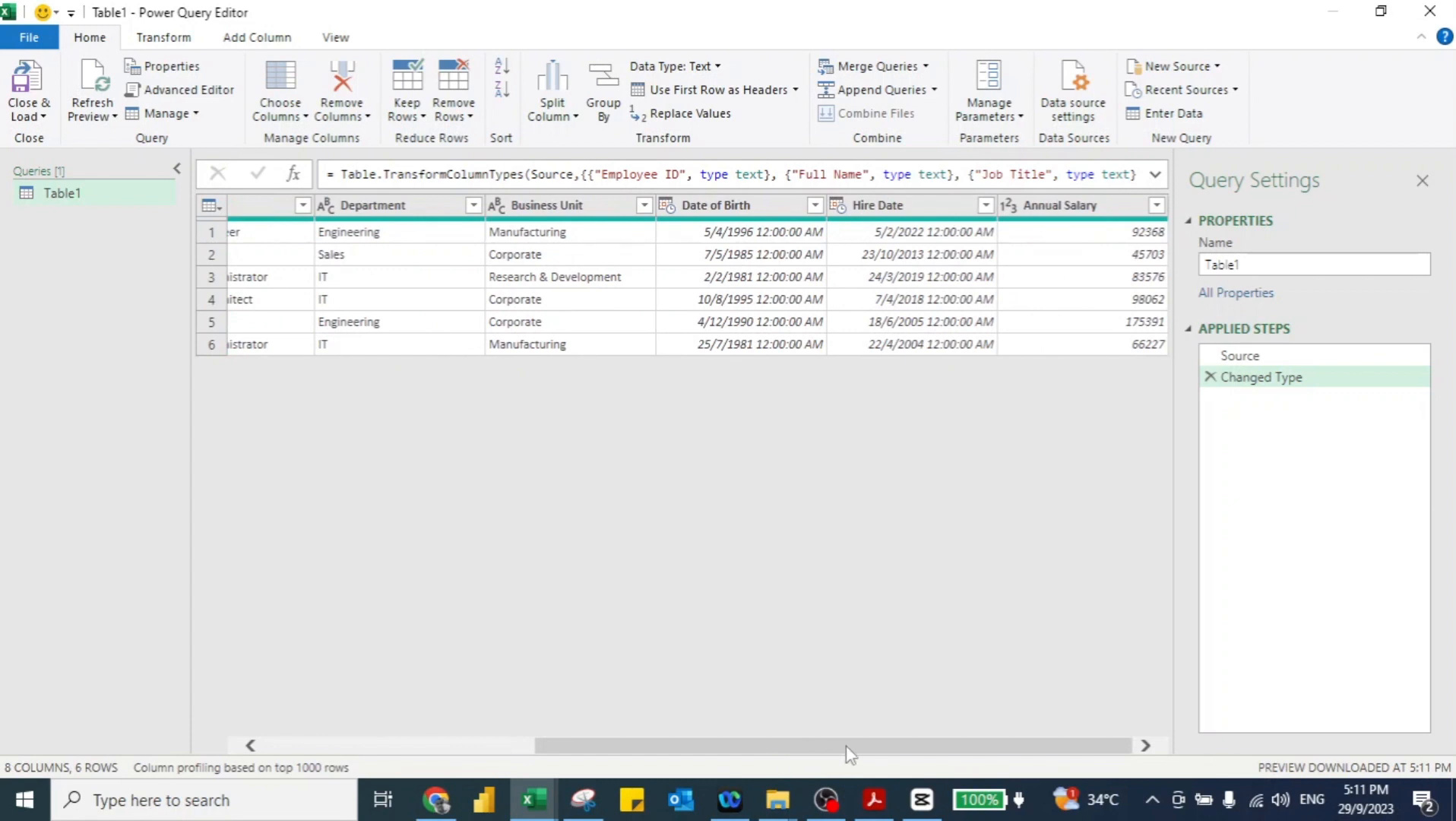
pyautogui.click(701, 206)
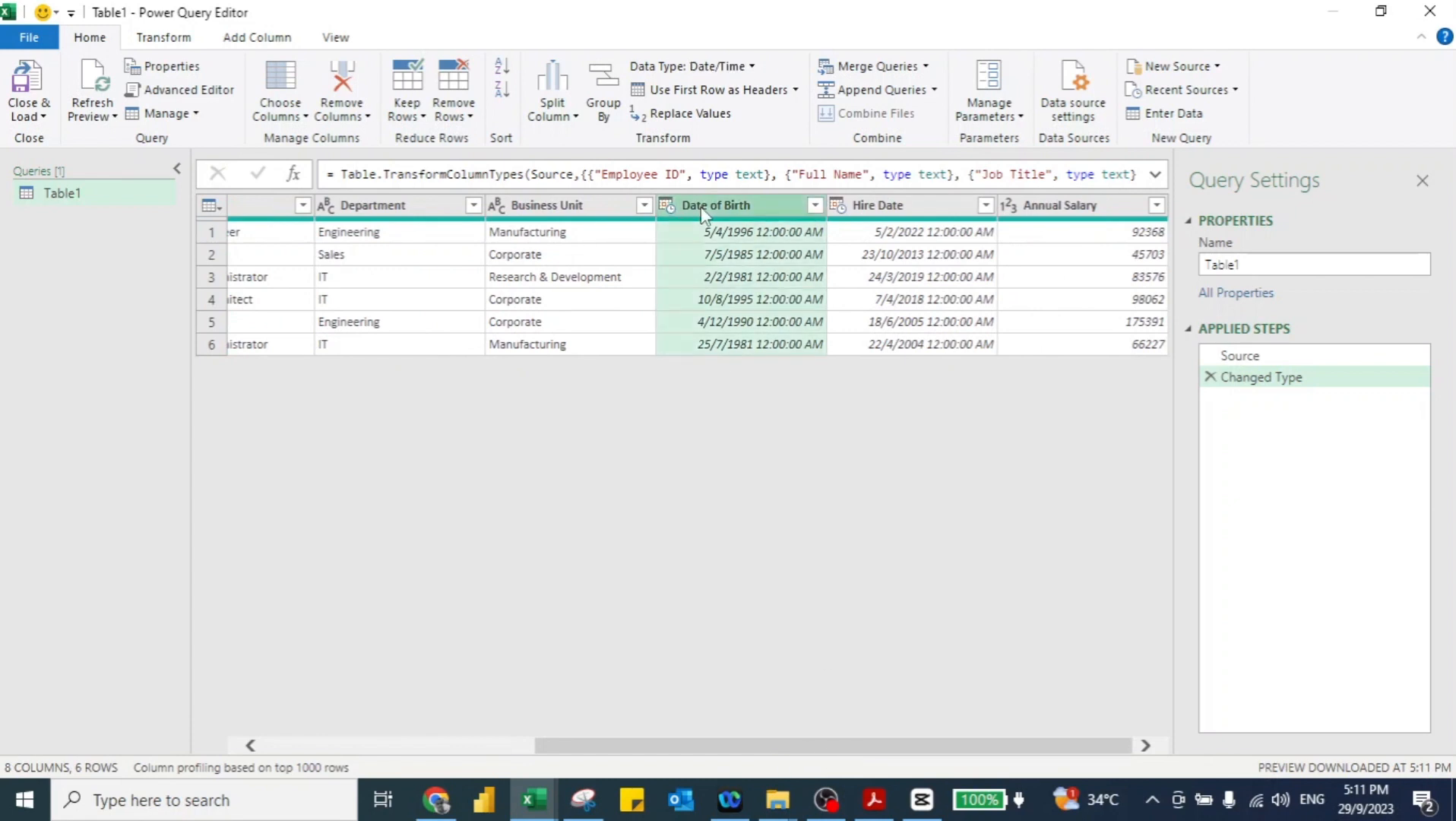
pyautogui.click(256, 39)
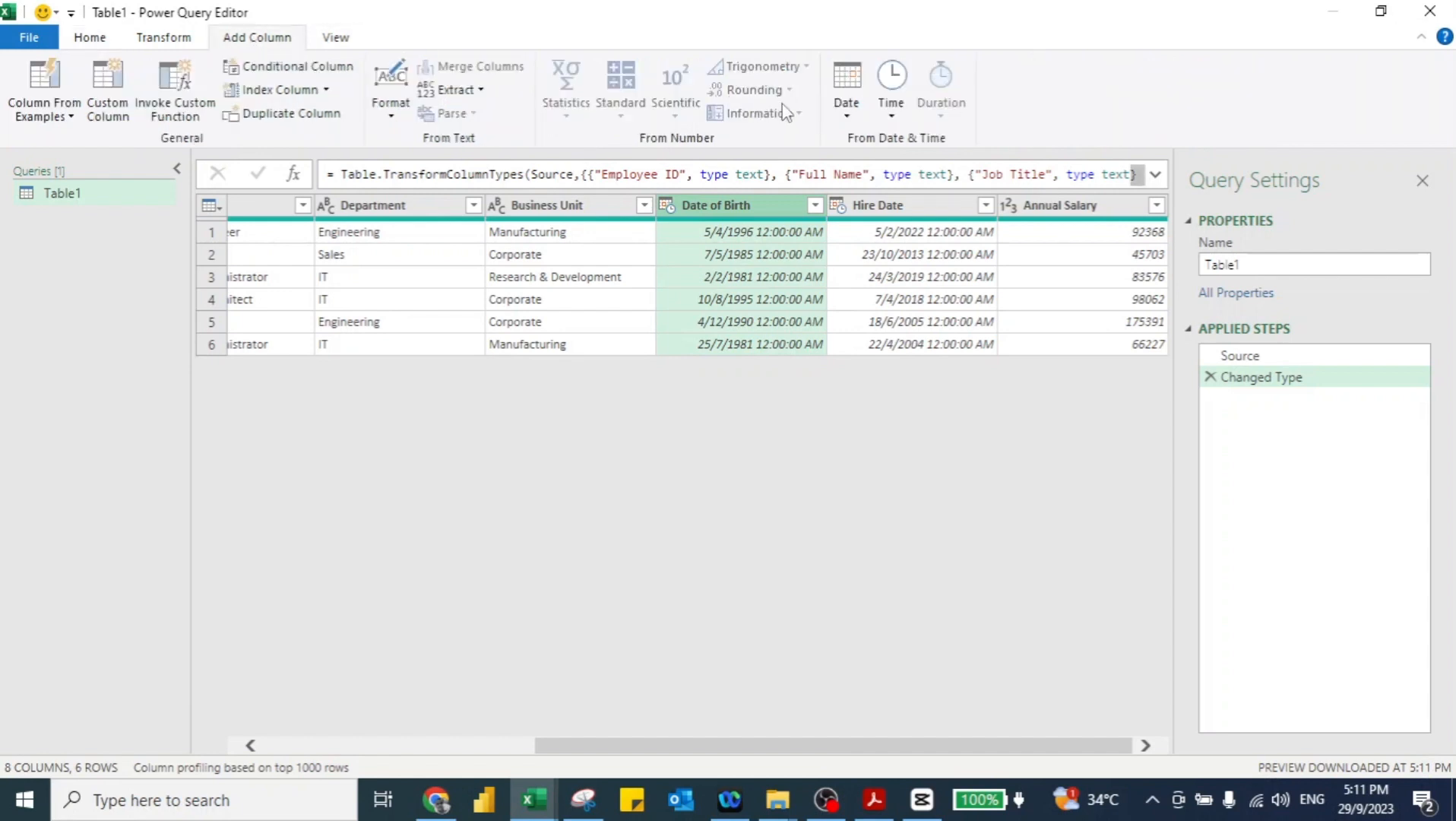
pyautogui.click(870, 118)
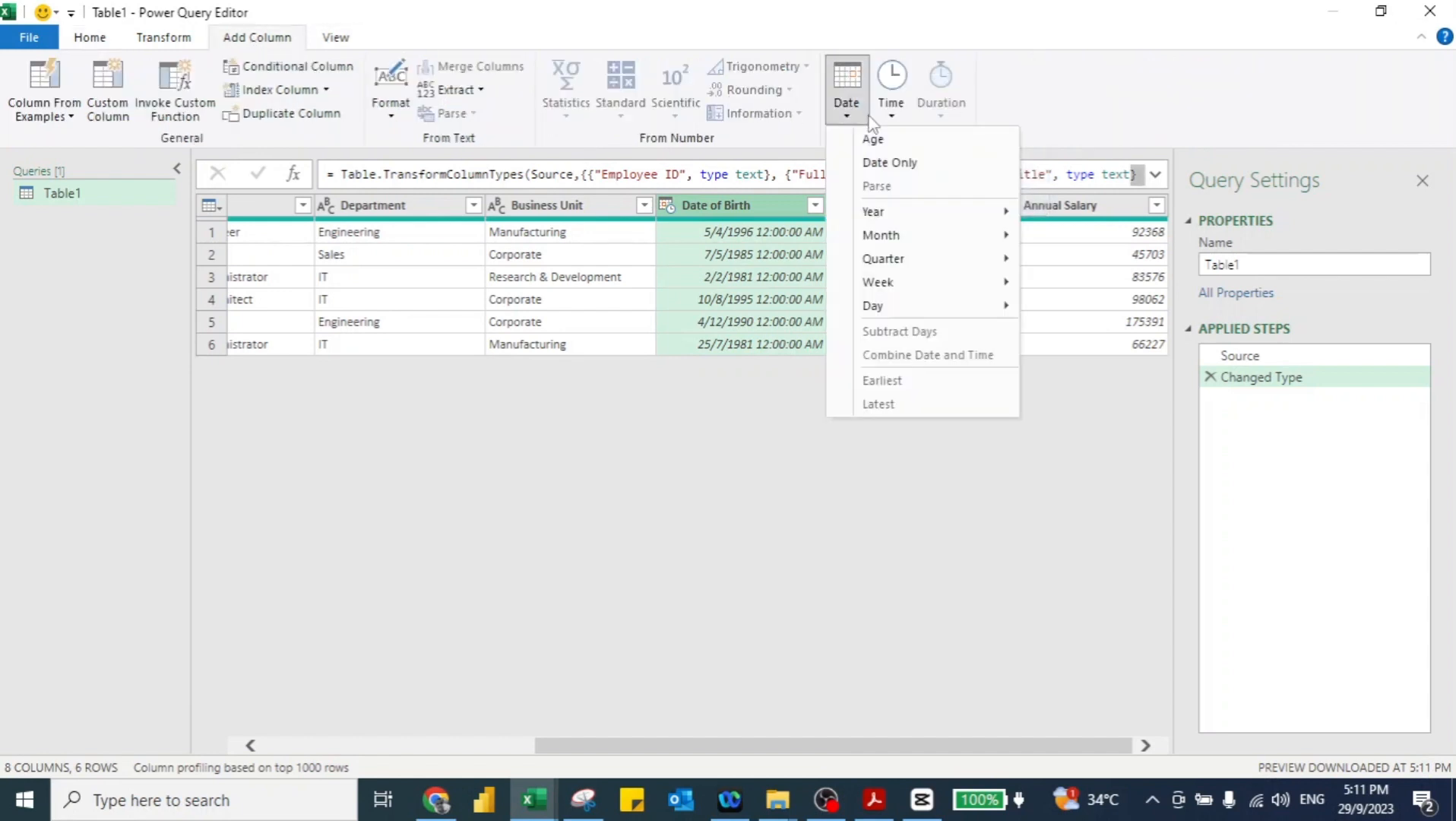
pyautogui.click(873, 140)
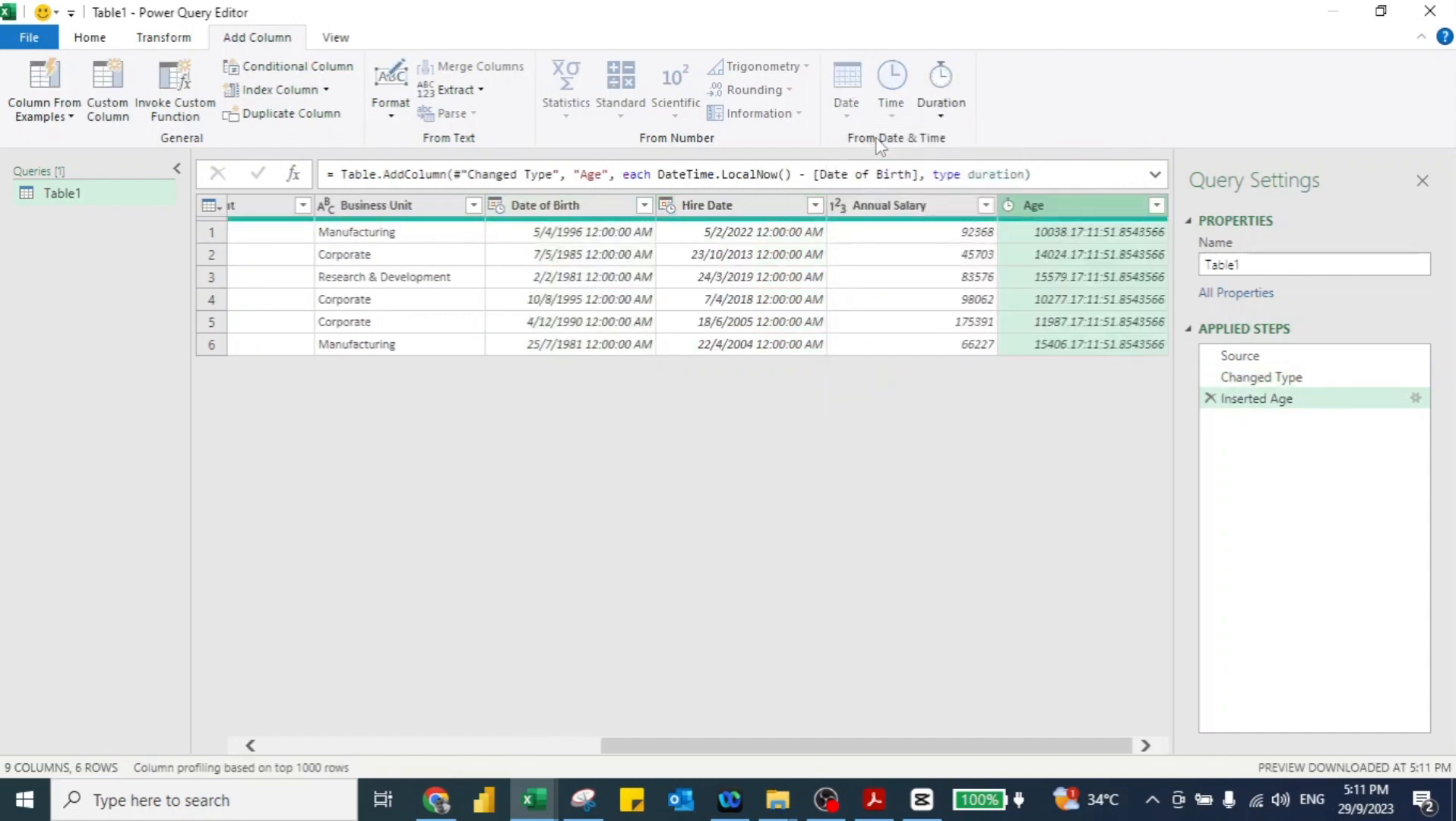
pyautogui.moveTo(1088, 206); pyautogui.dragTo(679, 192)
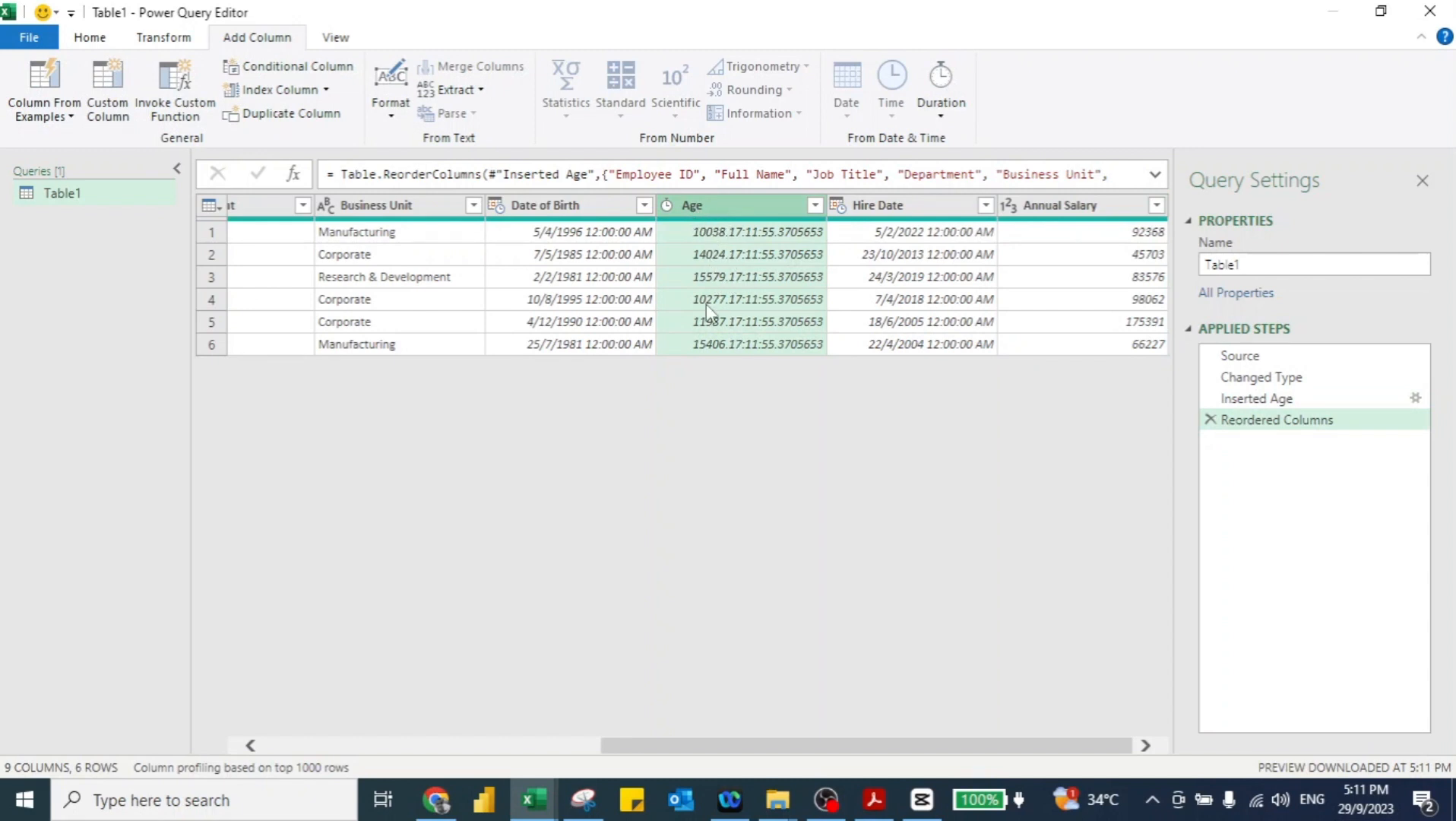
pyautogui.click(144, 34)
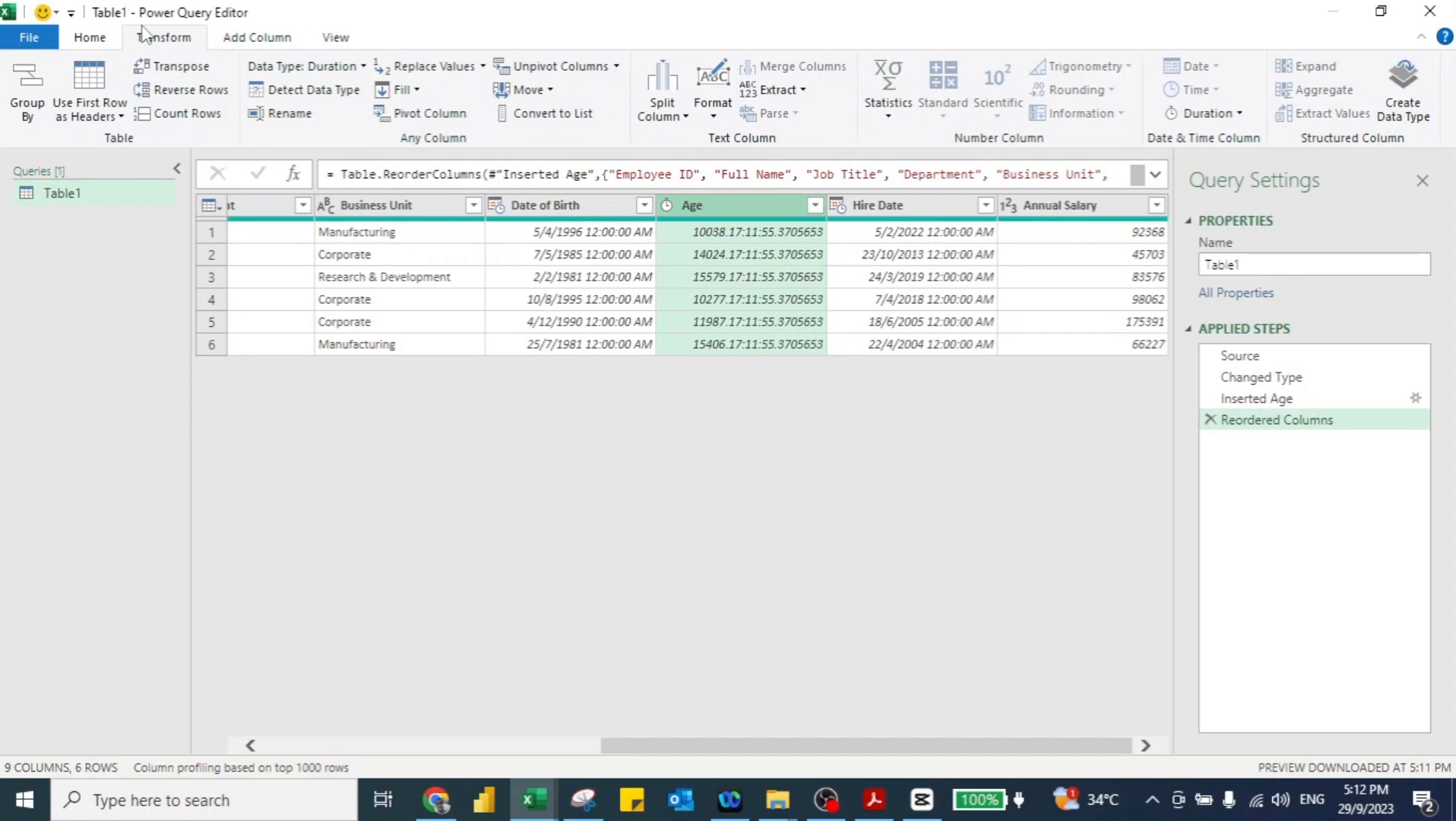
# Step: Convert Age durations to total years and round them to 0 decimal places
pyautogui.click(1229, 116)
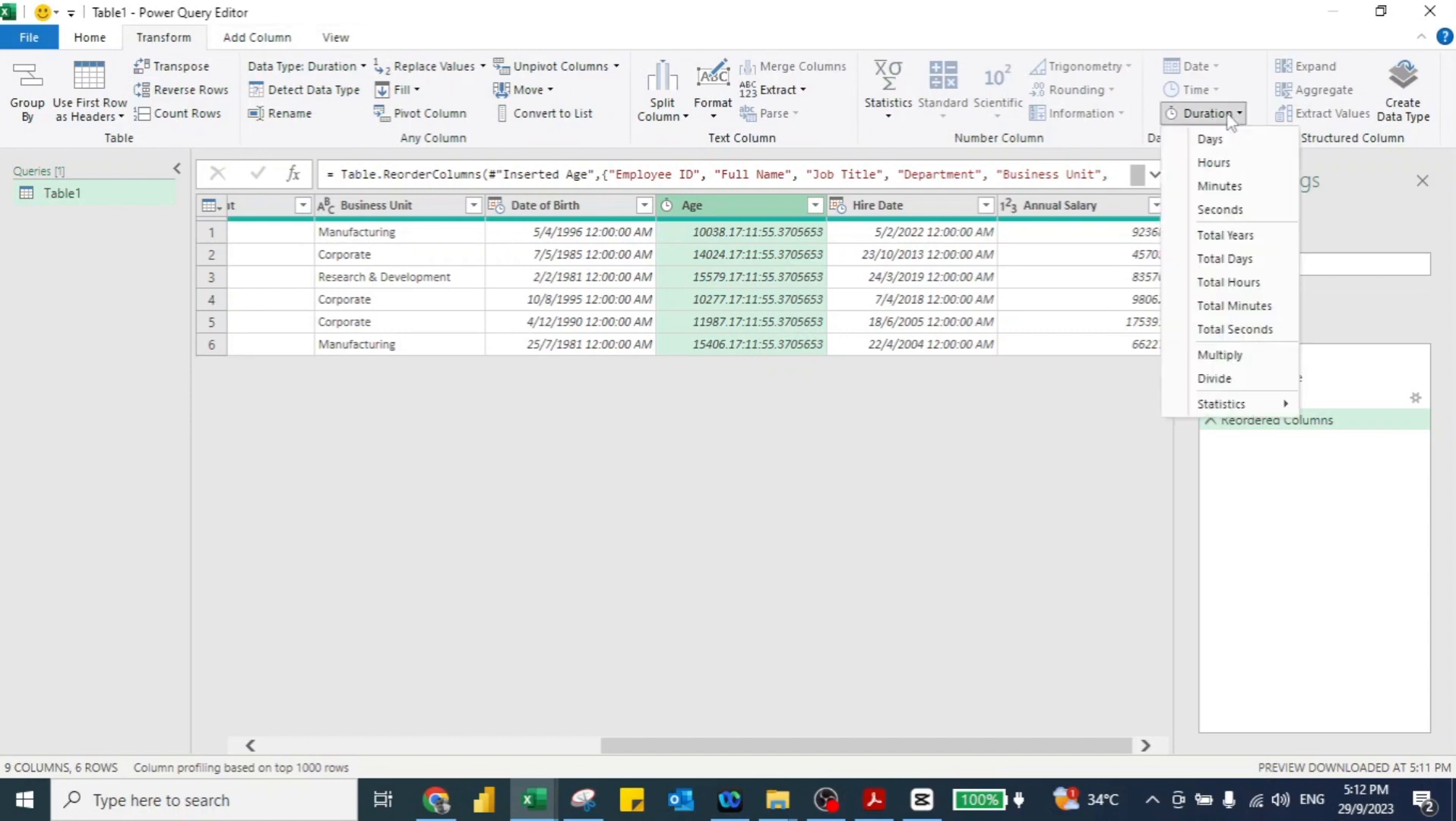
pyautogui.click(1227, 236)
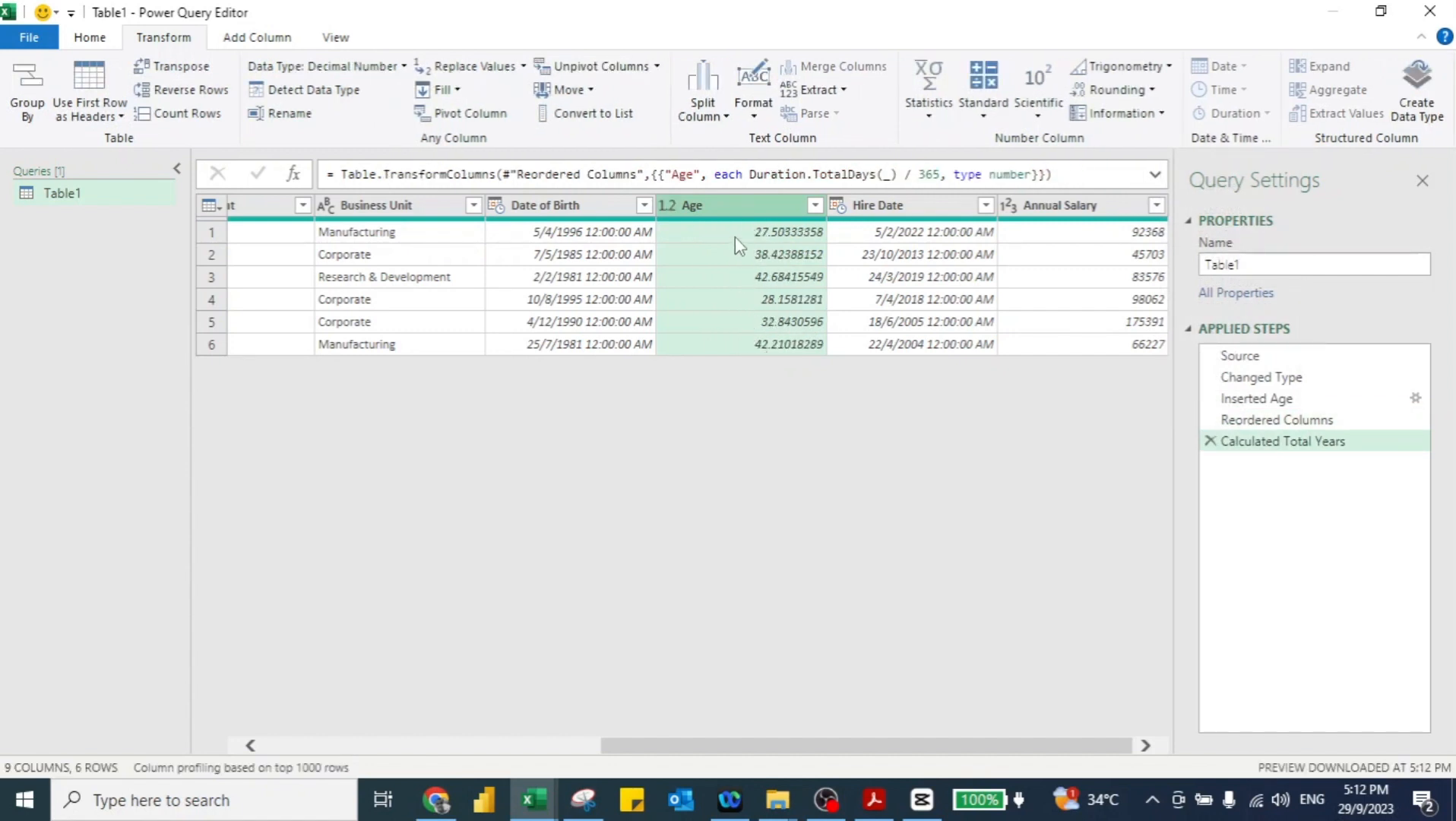
pyautogui.click(1151, 93)
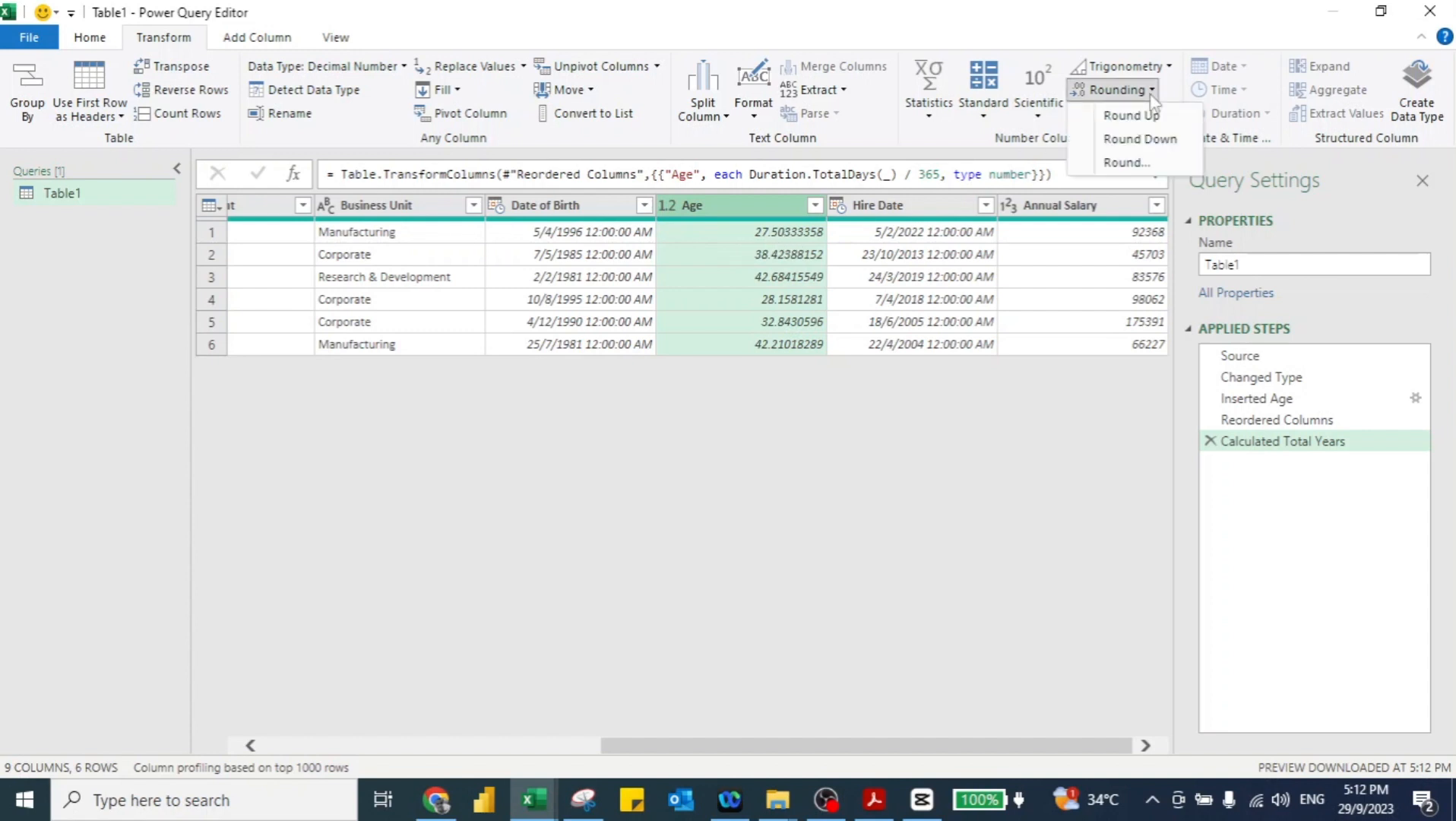
pyautogui.click(1137, 157)
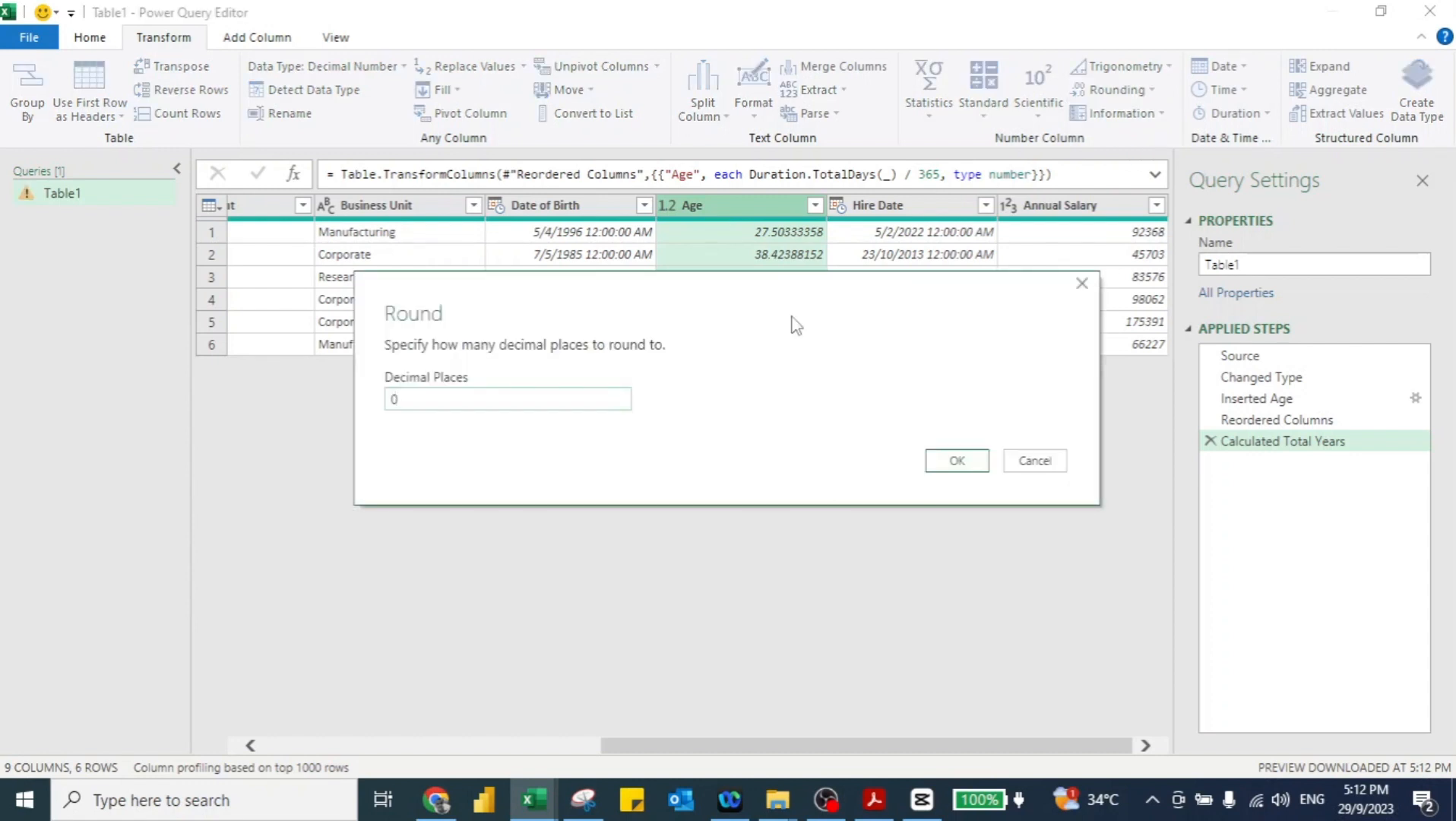
pyautogui.click(957, 460)
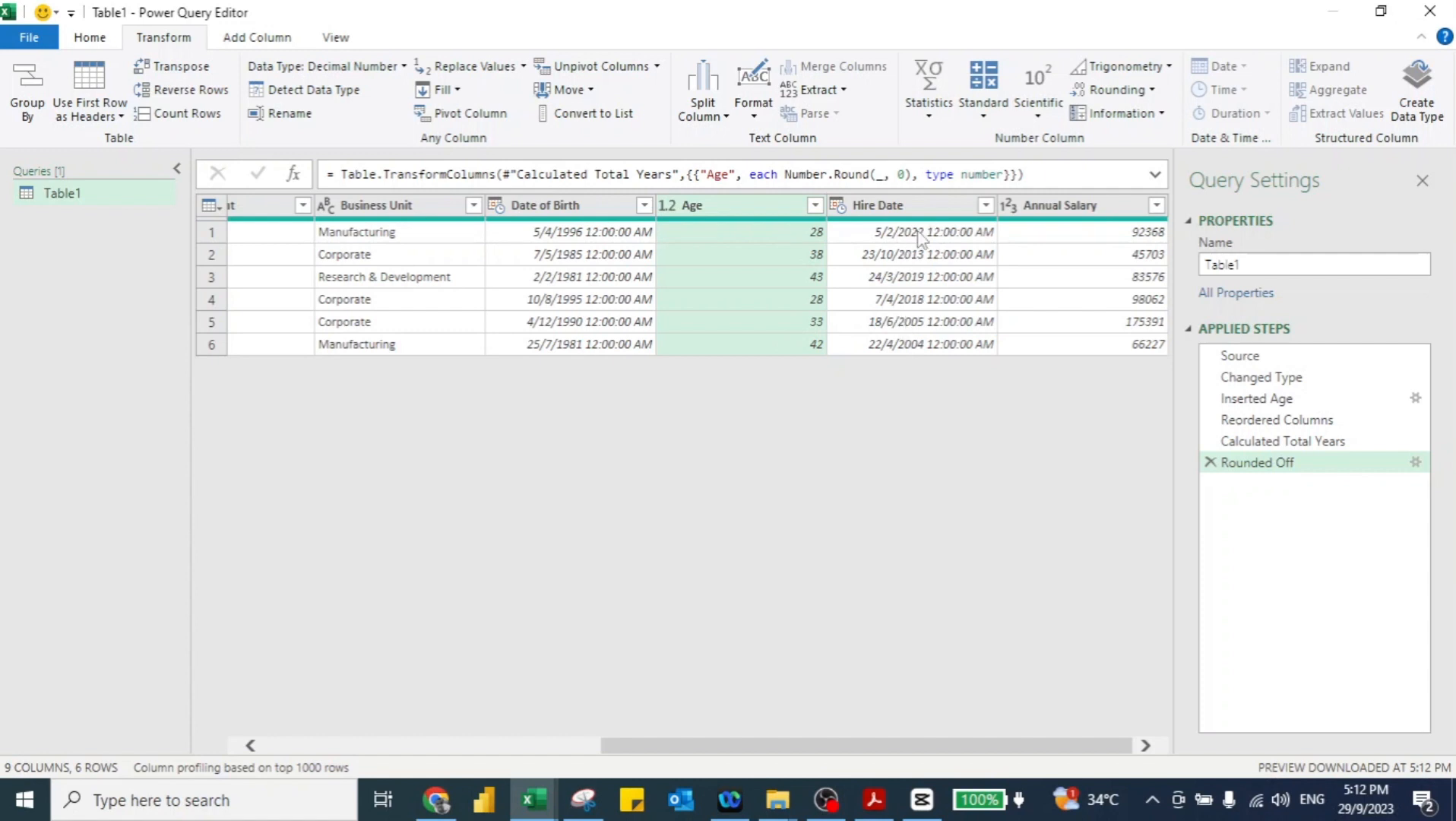
# Step: Add a Custom column with =DateTime.LocalNow() and move it before Annual Salary
pyautogui.click(917, 207)
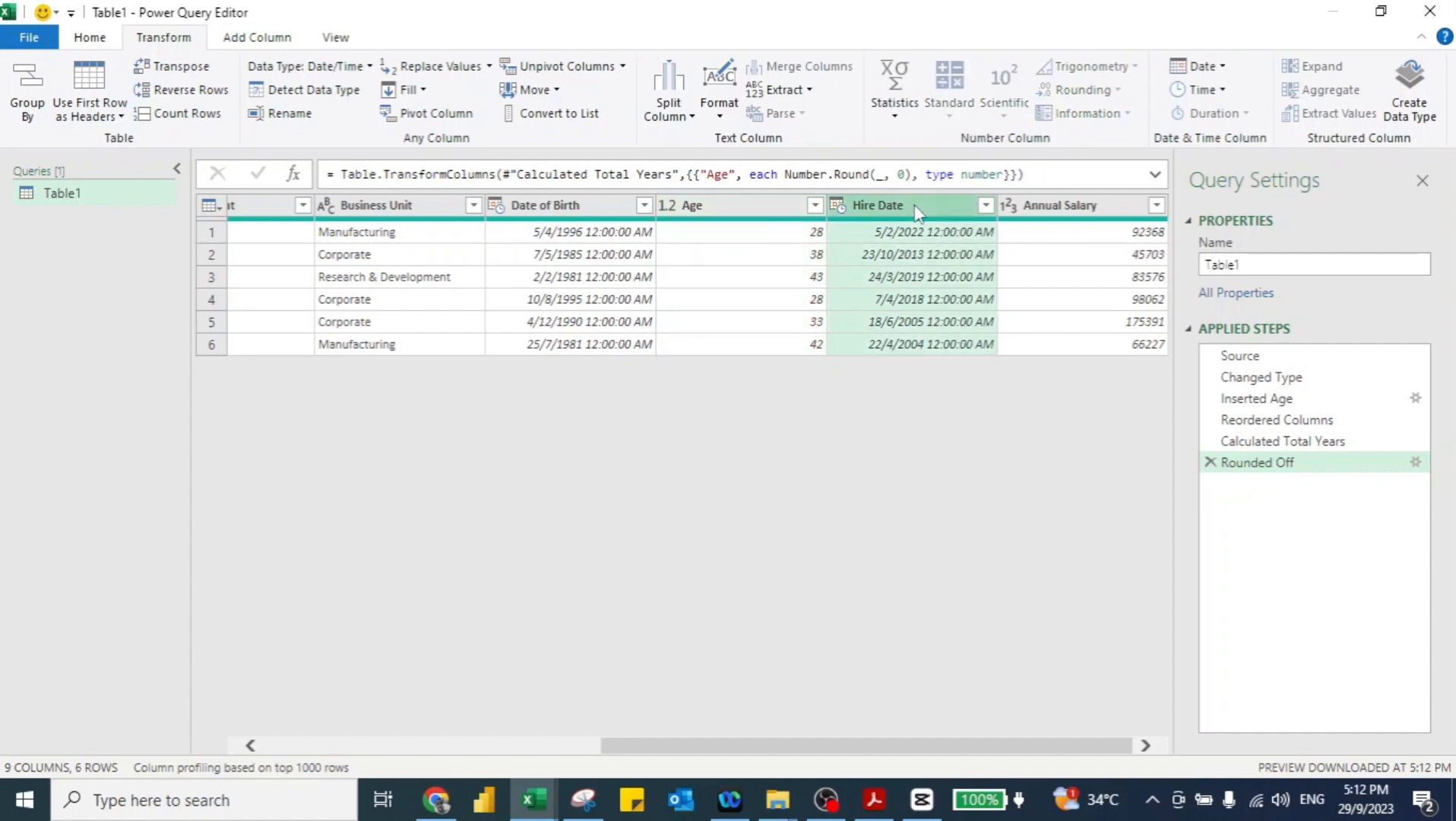
pyautogui.click(249, 35)
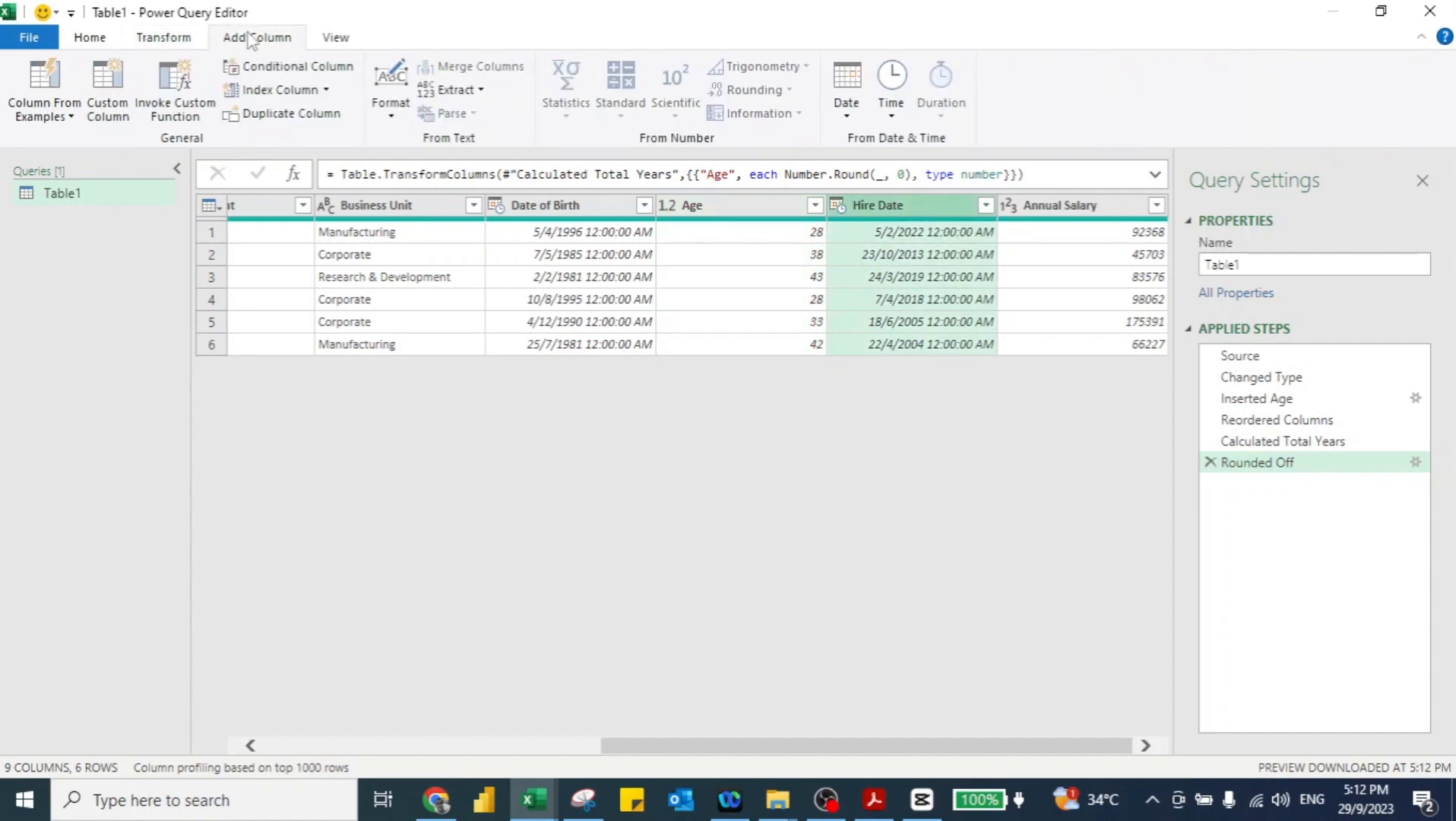
pyautogui.click(106, 83)
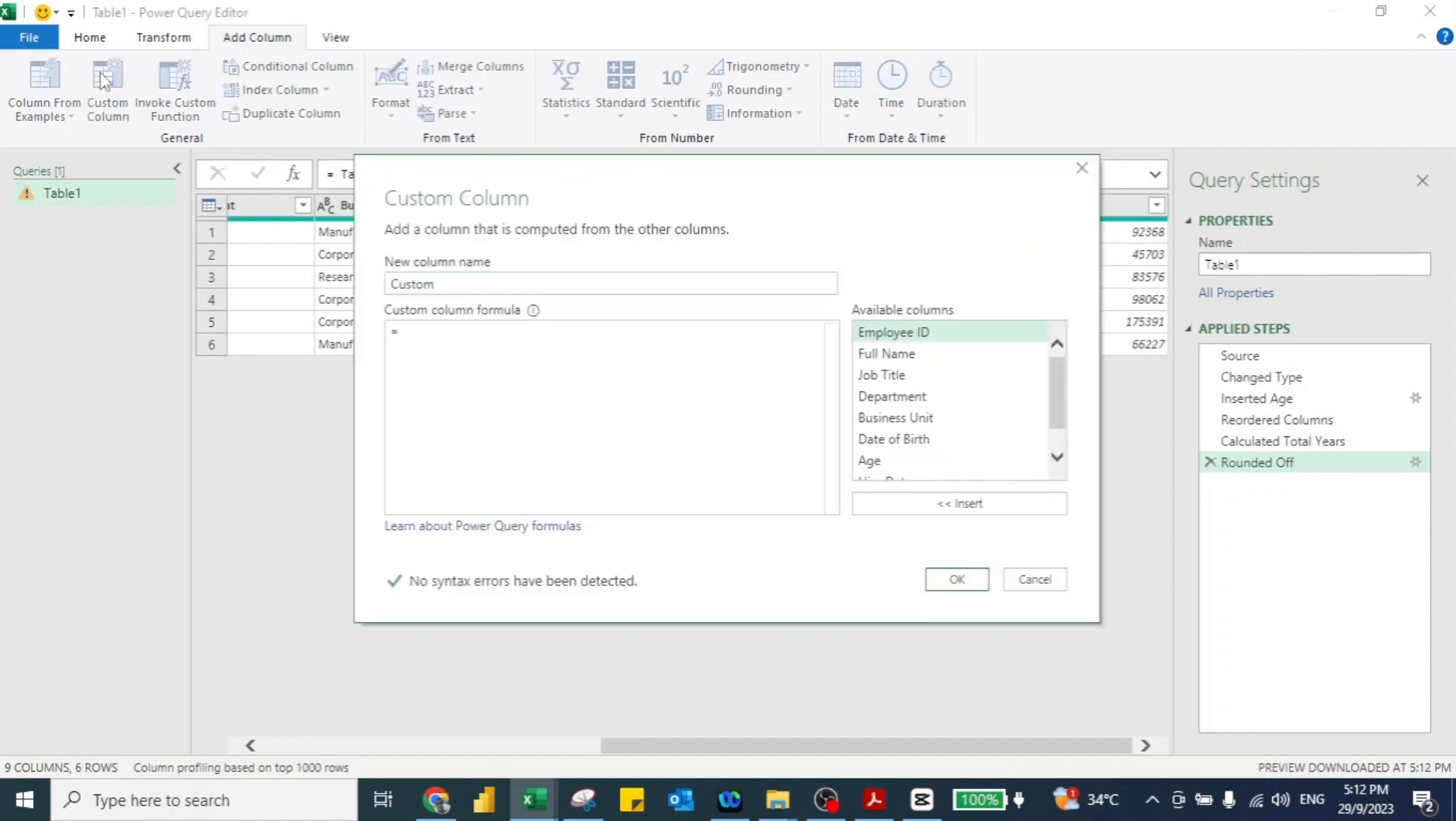
pyautogui.click(401, 335)
pyautogui.write('d')
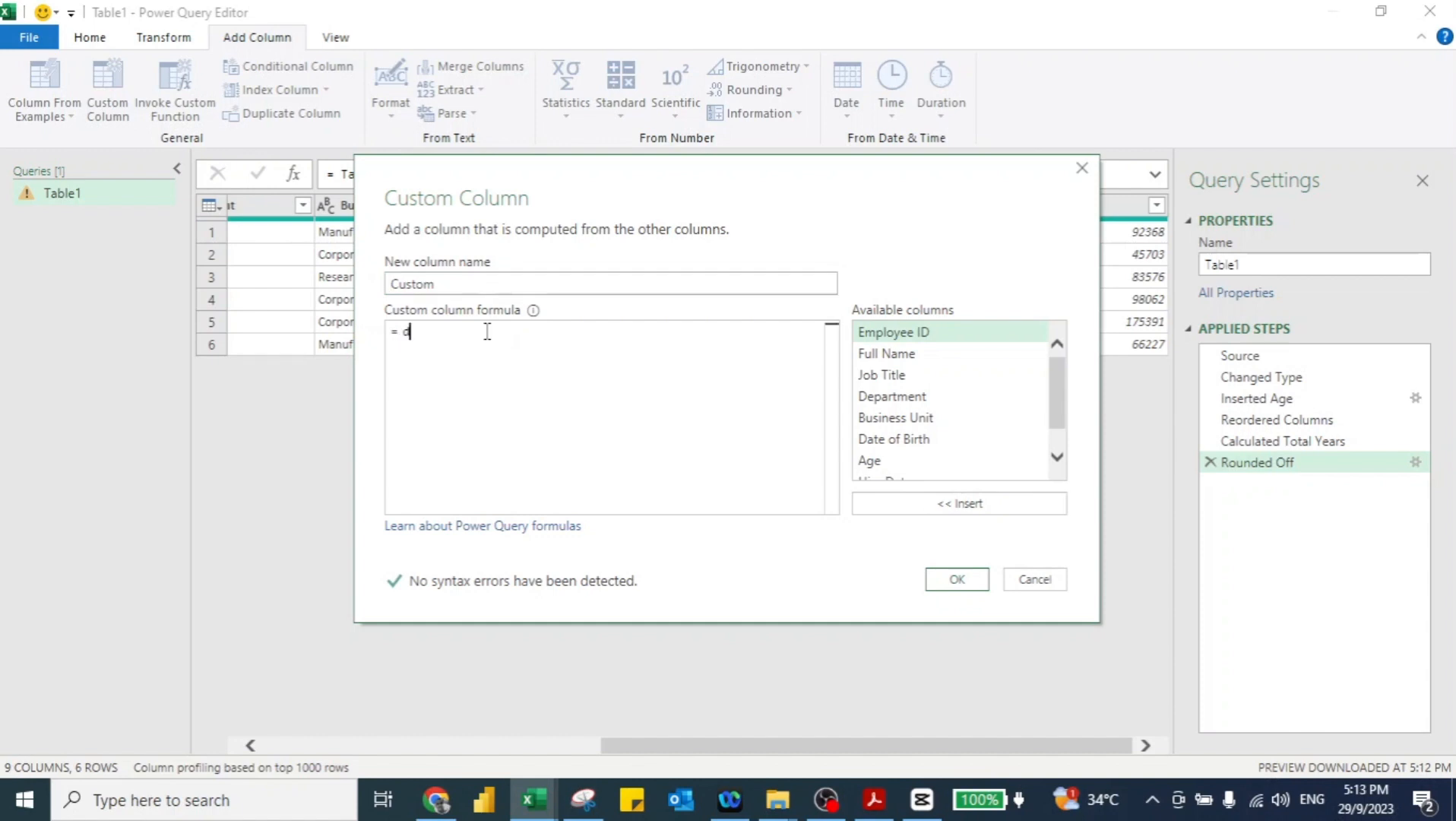
pyautogui.write('ateti')
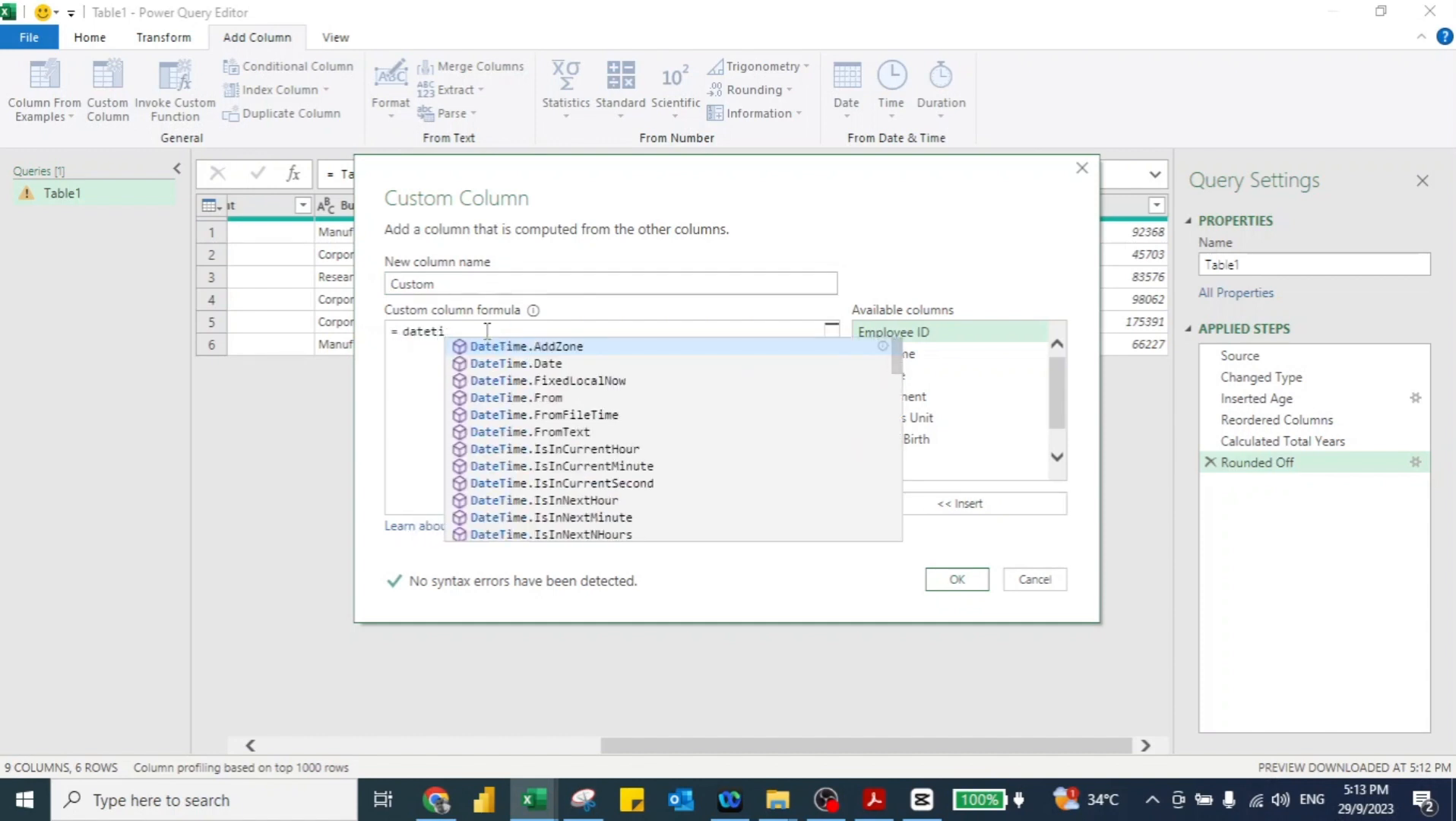
pyautogui.write('meloc')
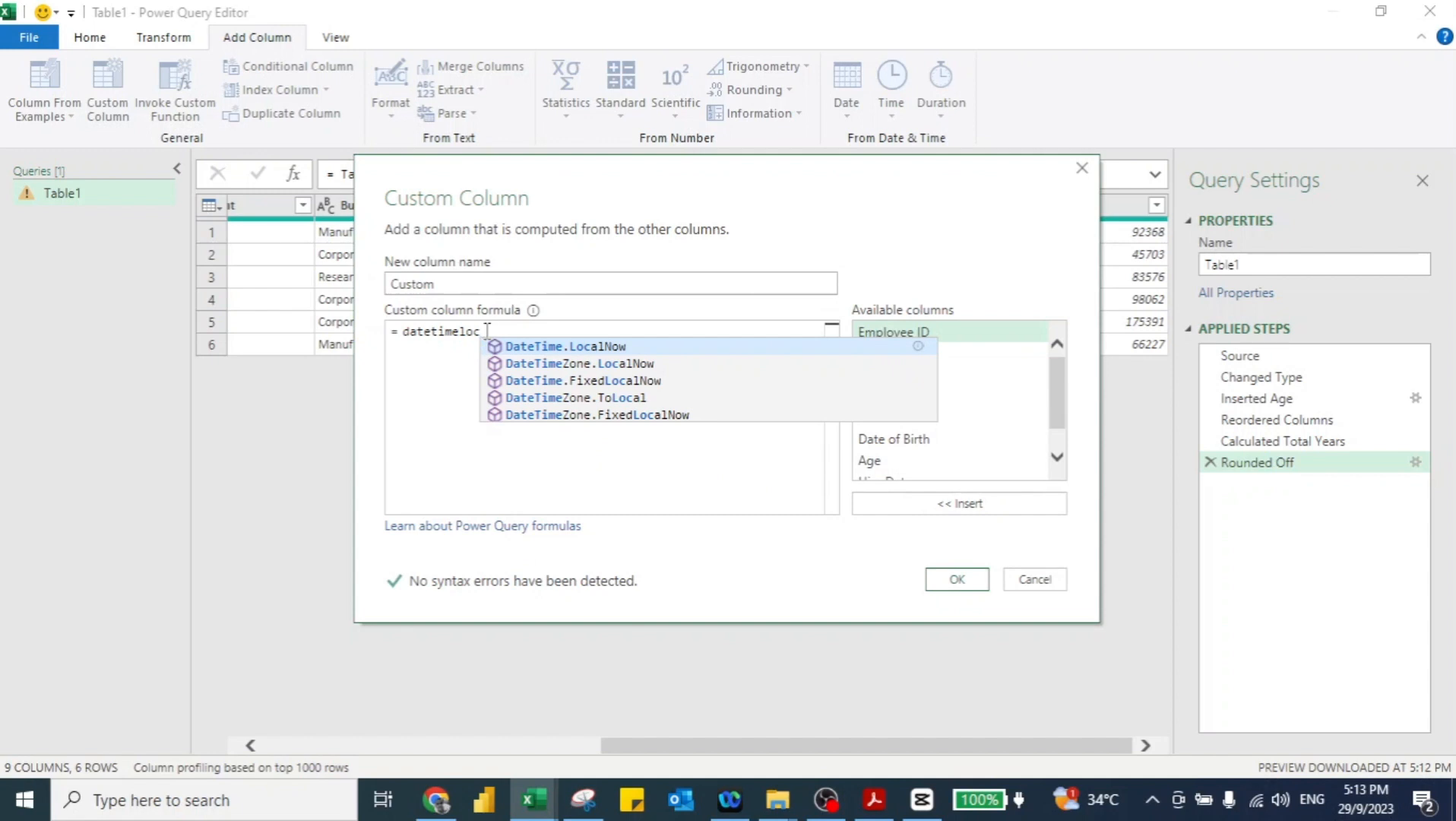
pyautogui.press('Tab')
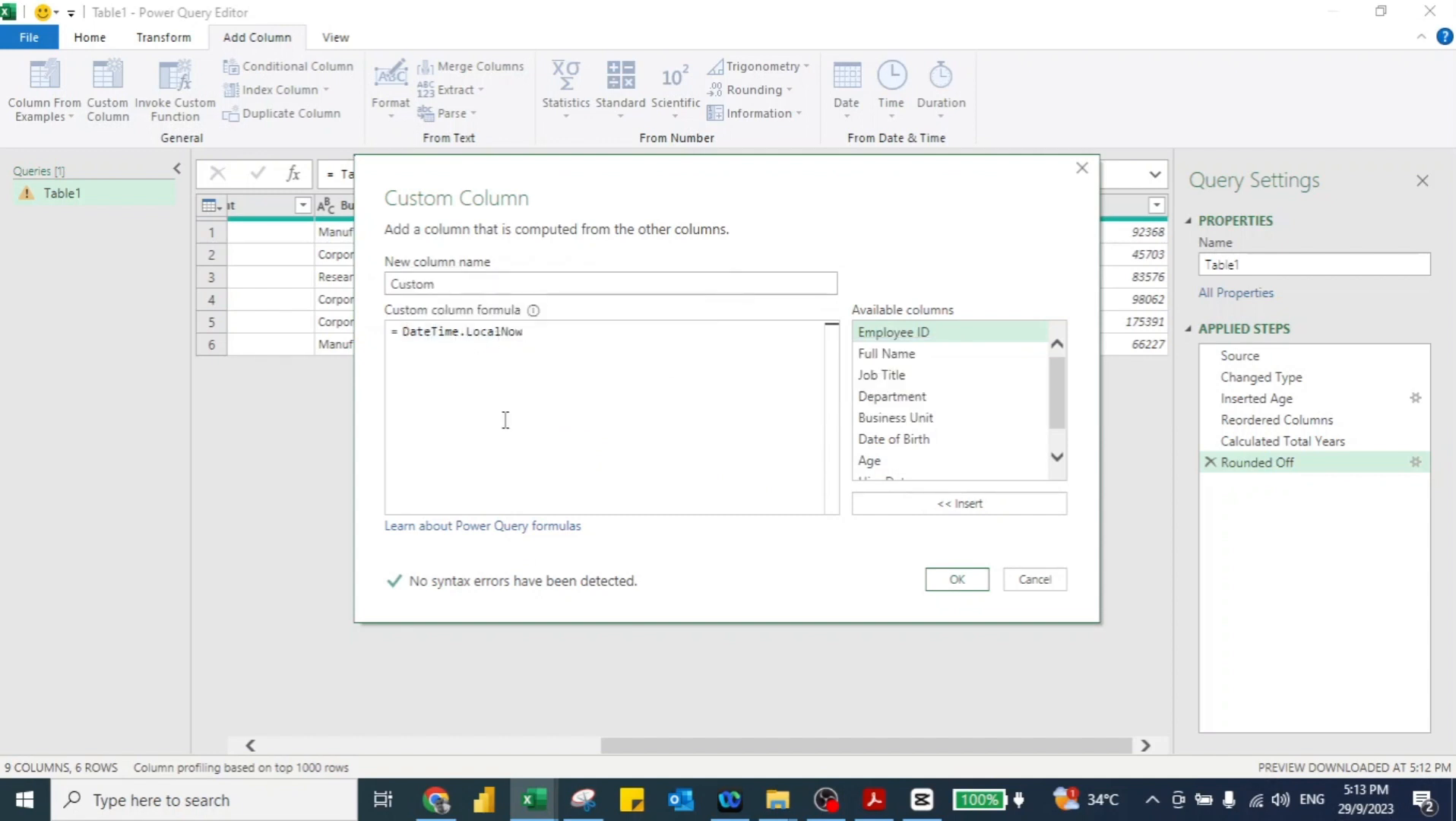
pyautogui.write('()')
pyautogui.click(953, 579)
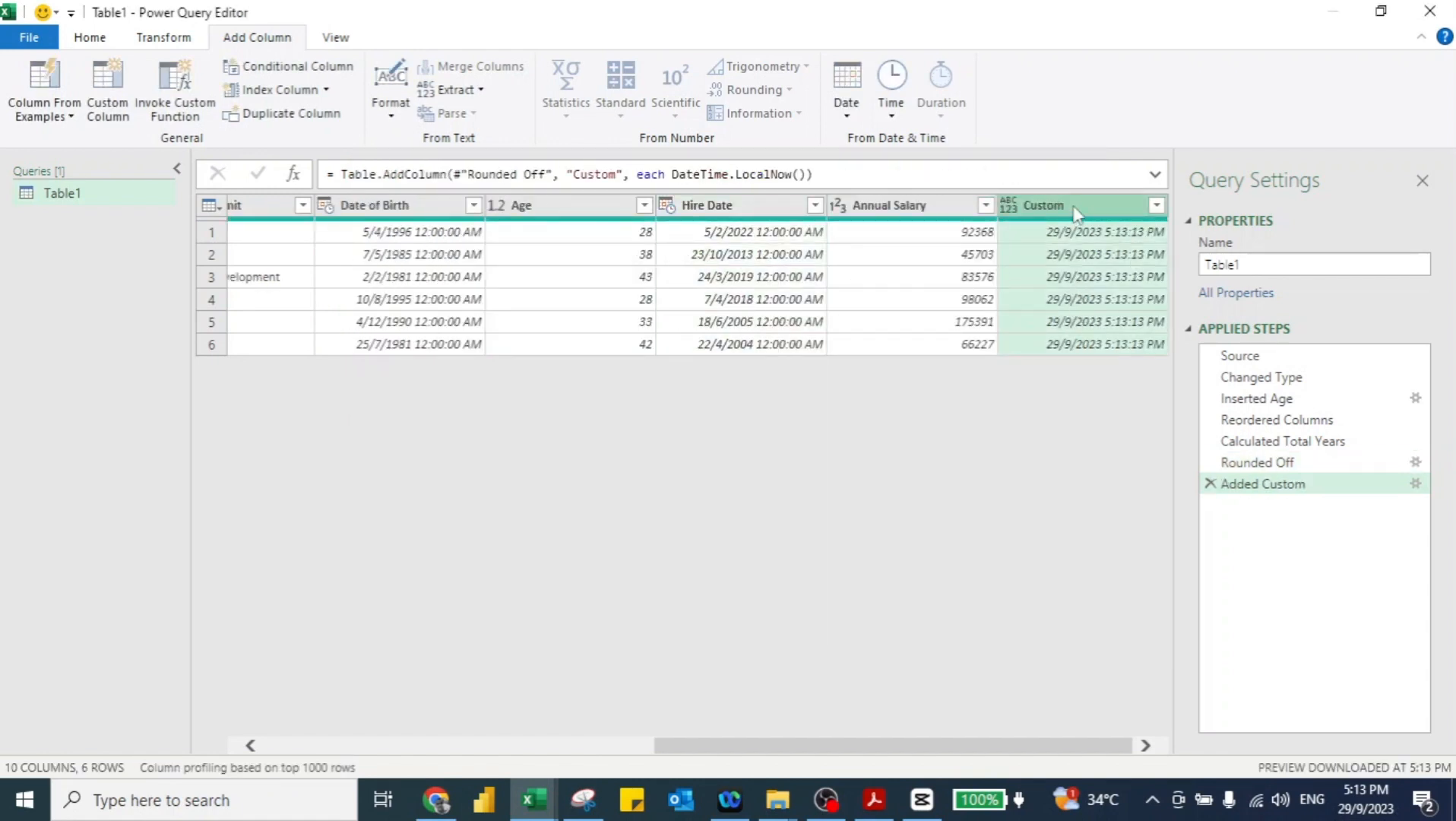
pyautogui.moveTo(1078, 211); pyautogui.dragTo(893, 209)
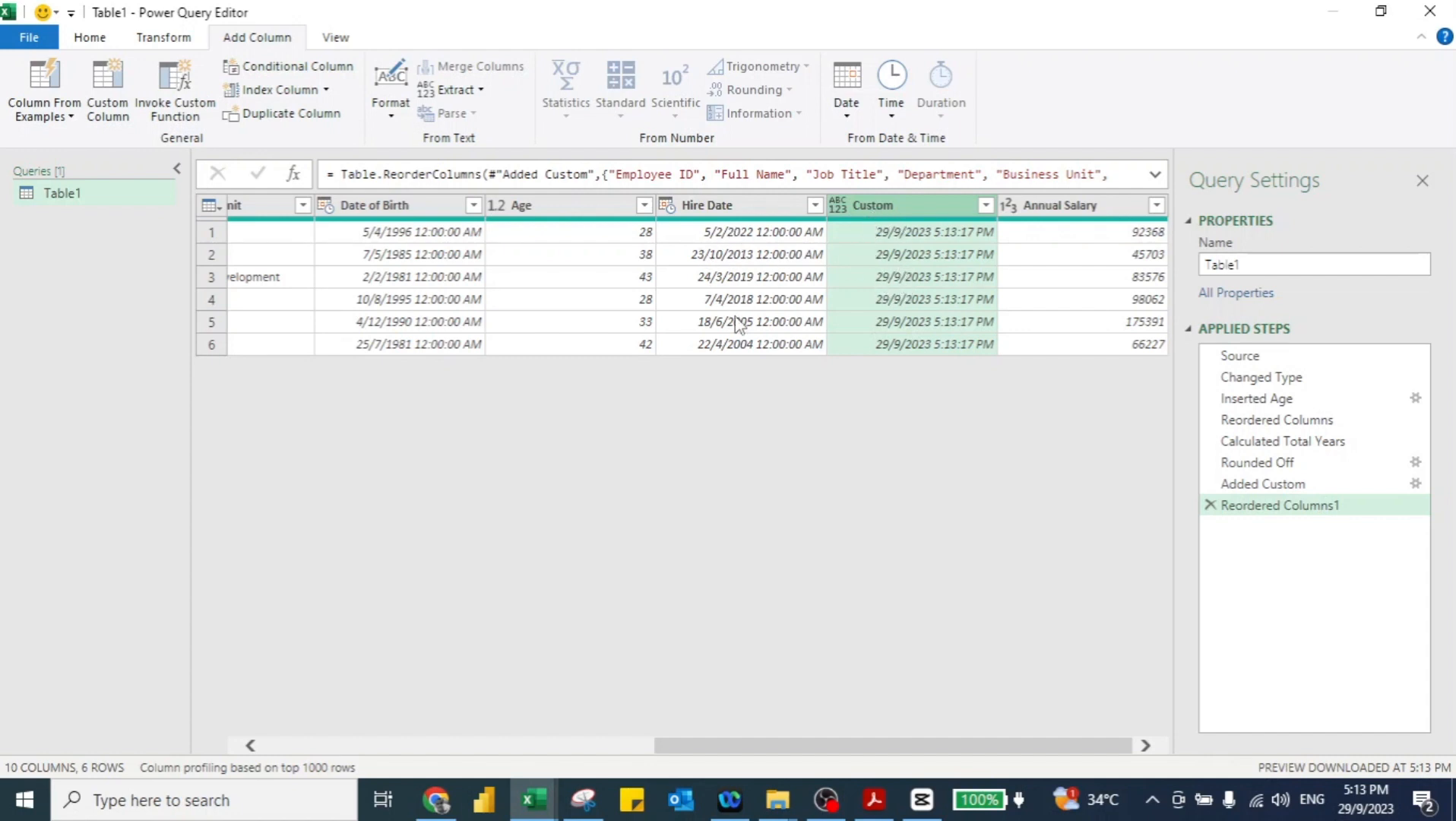
# Step: Change the Custom column's data type to Date
pyautogui.click(839, 204)
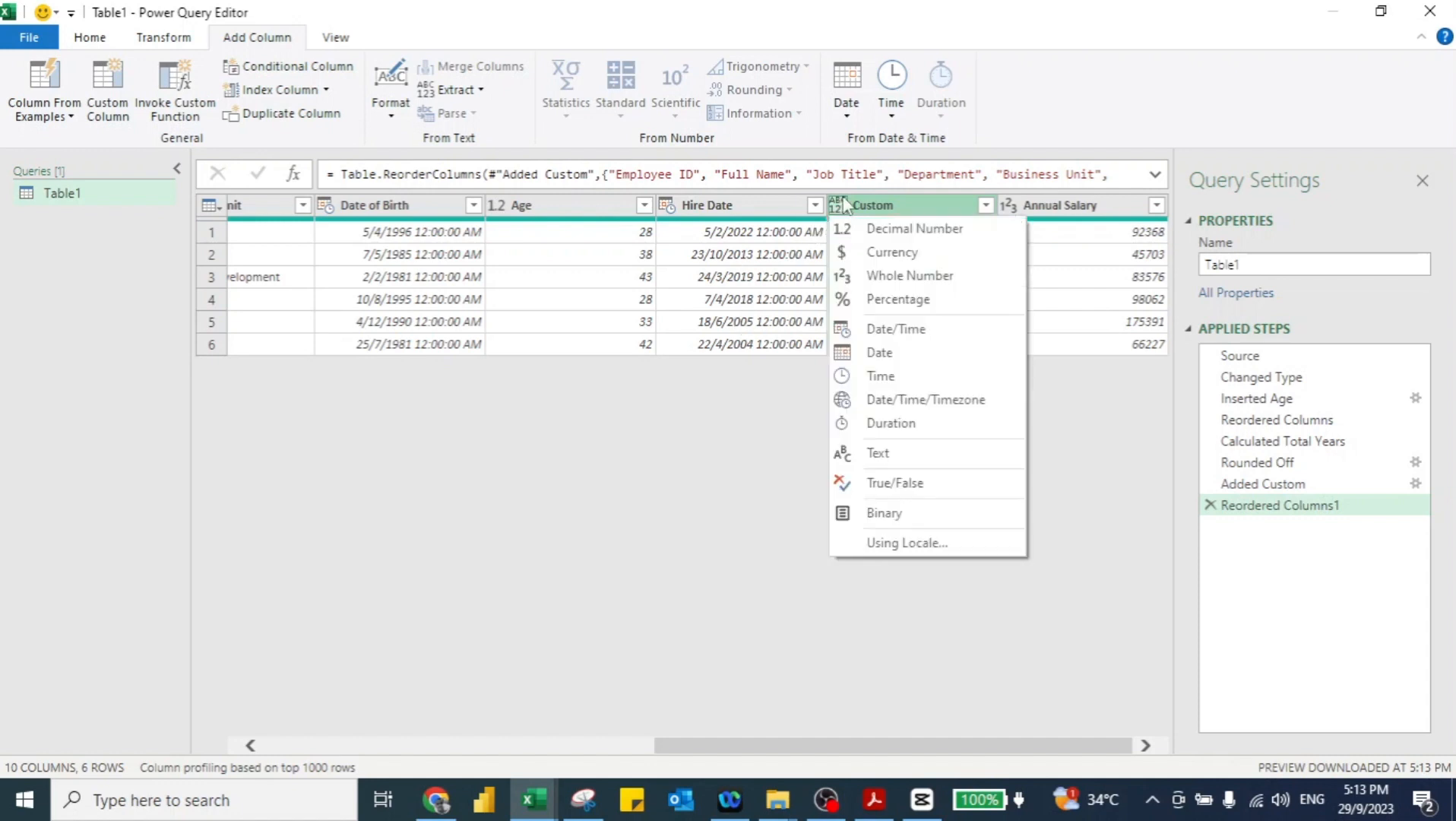
pyautogui.click(886, 354)
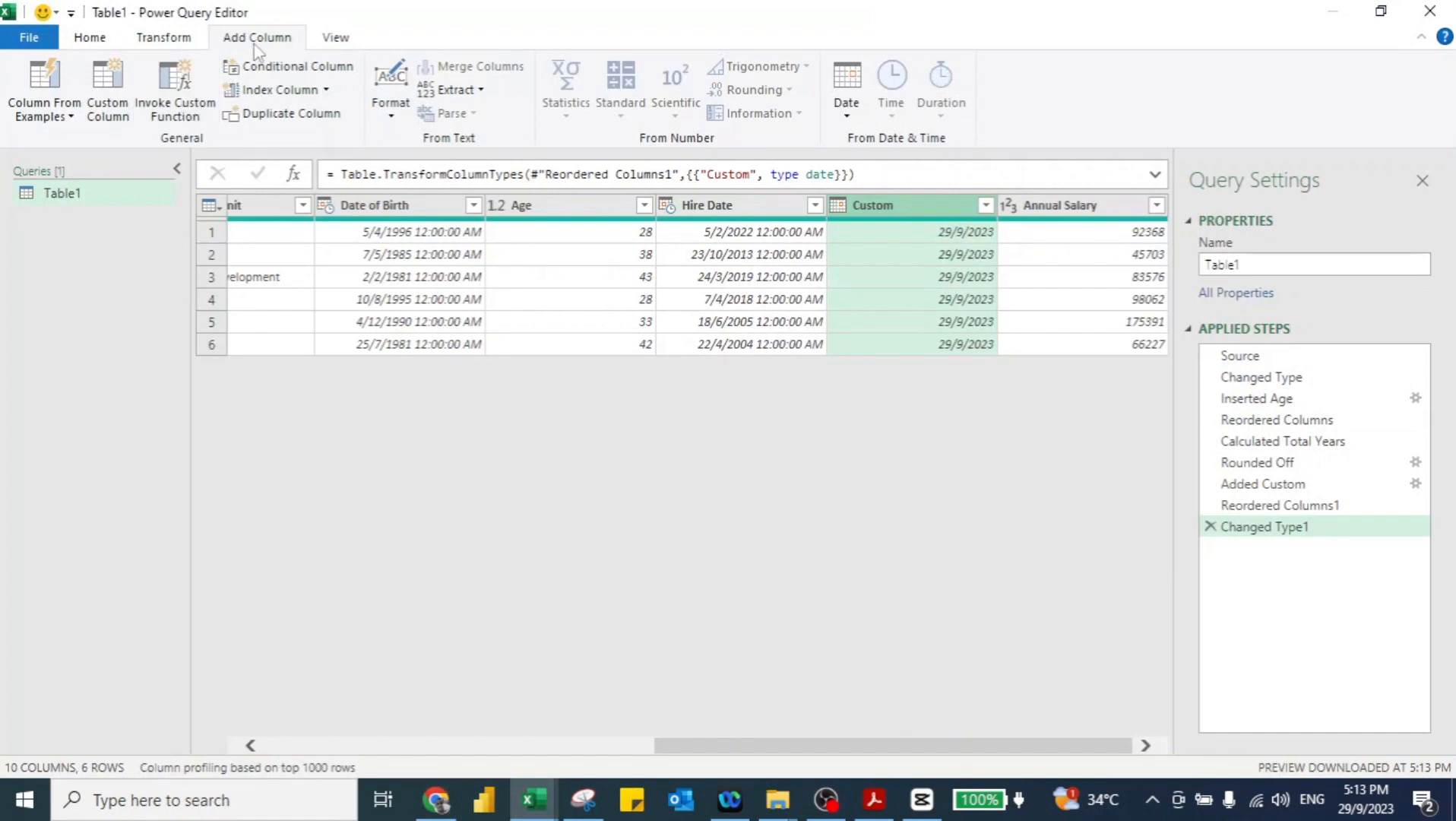
pyautogui.click(115, 81)
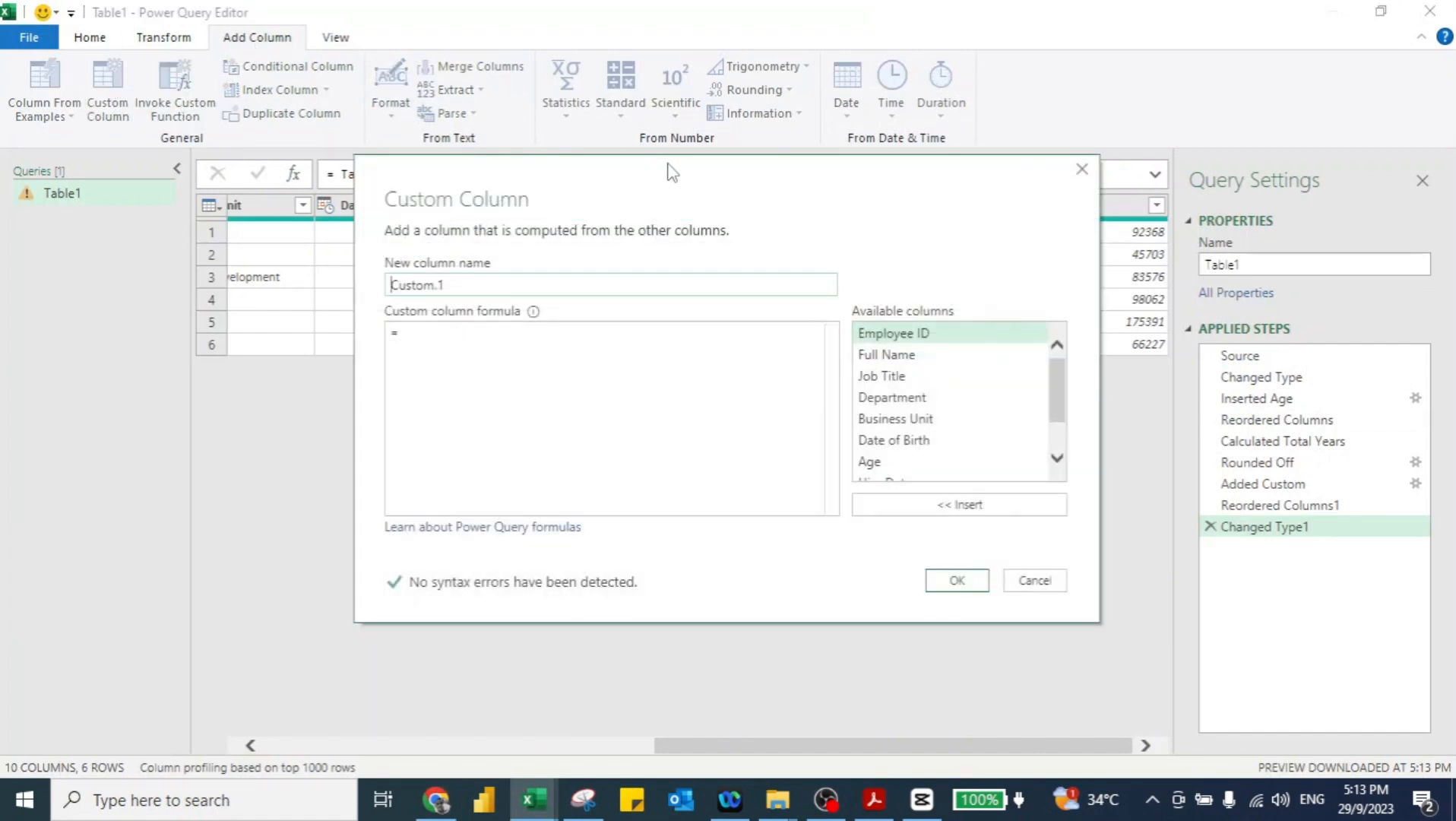
# Step: Add a column =Date.Year(Date.From([Custom]))-Date.Year(Date.From([Hire Date]))
pyautogui.moveTo(667, 164); pyautogui.dragTo(701, 351)
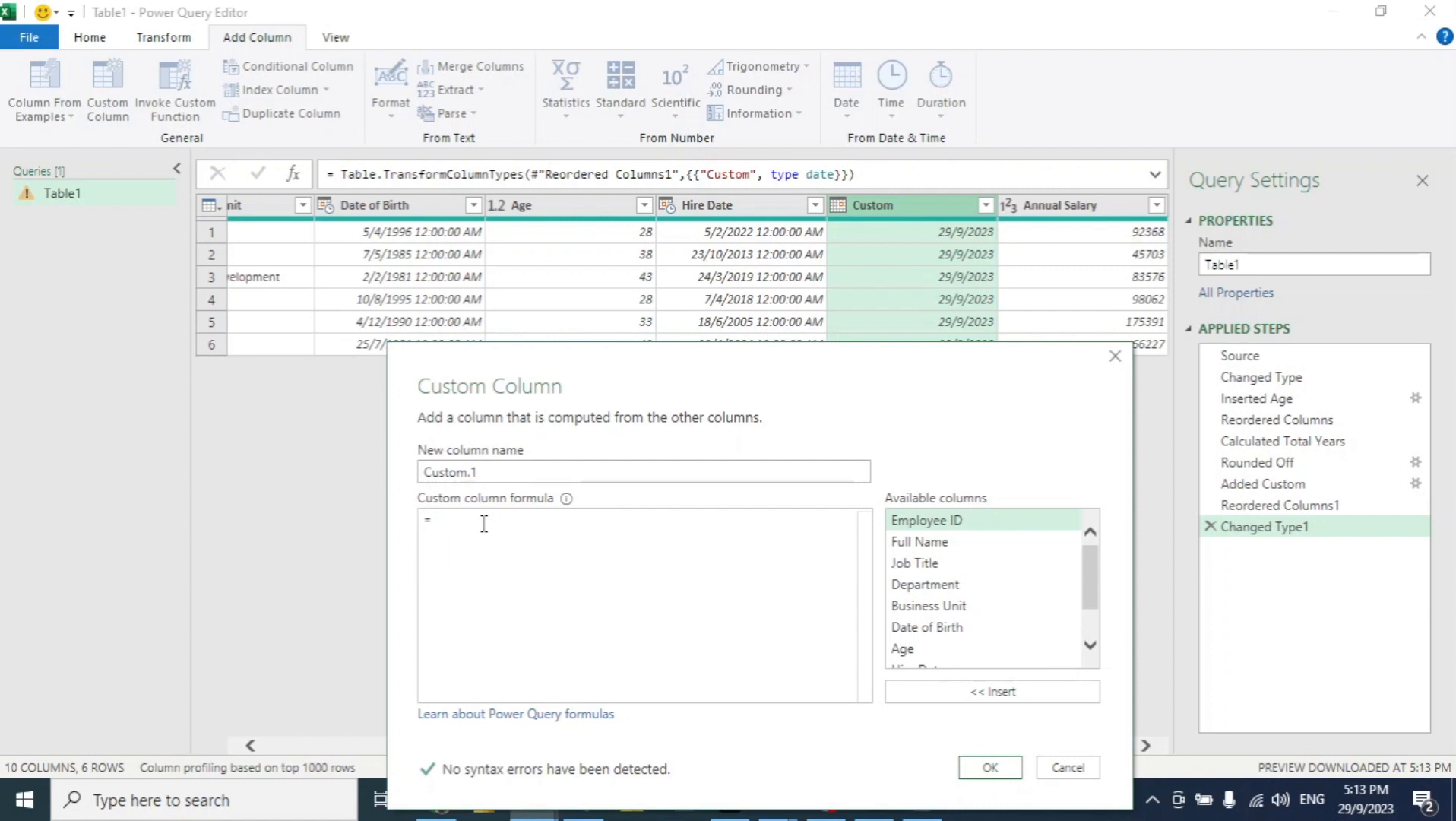
pyautogui.write('ateyear')
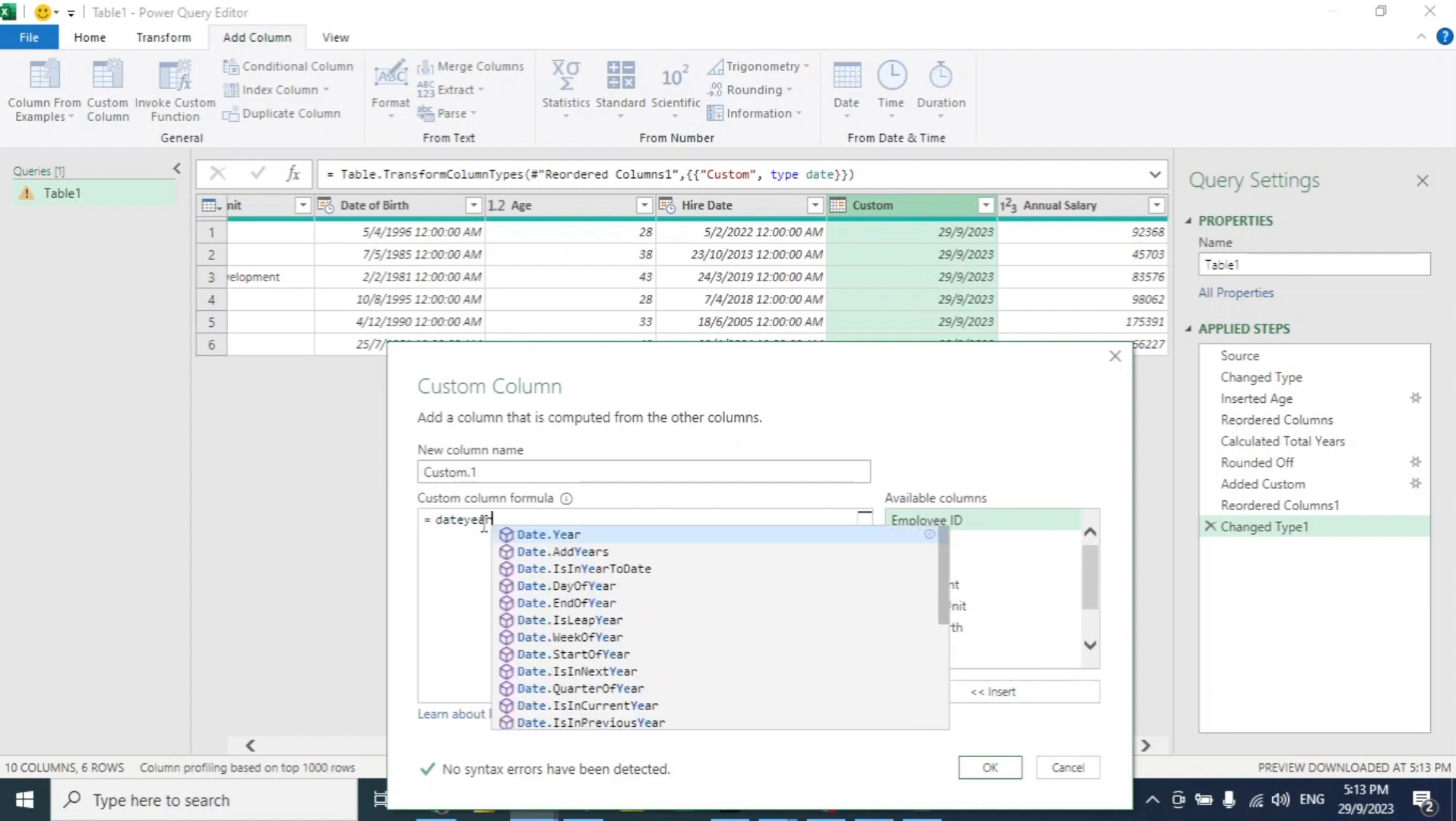
pyautogui.press('Tab')
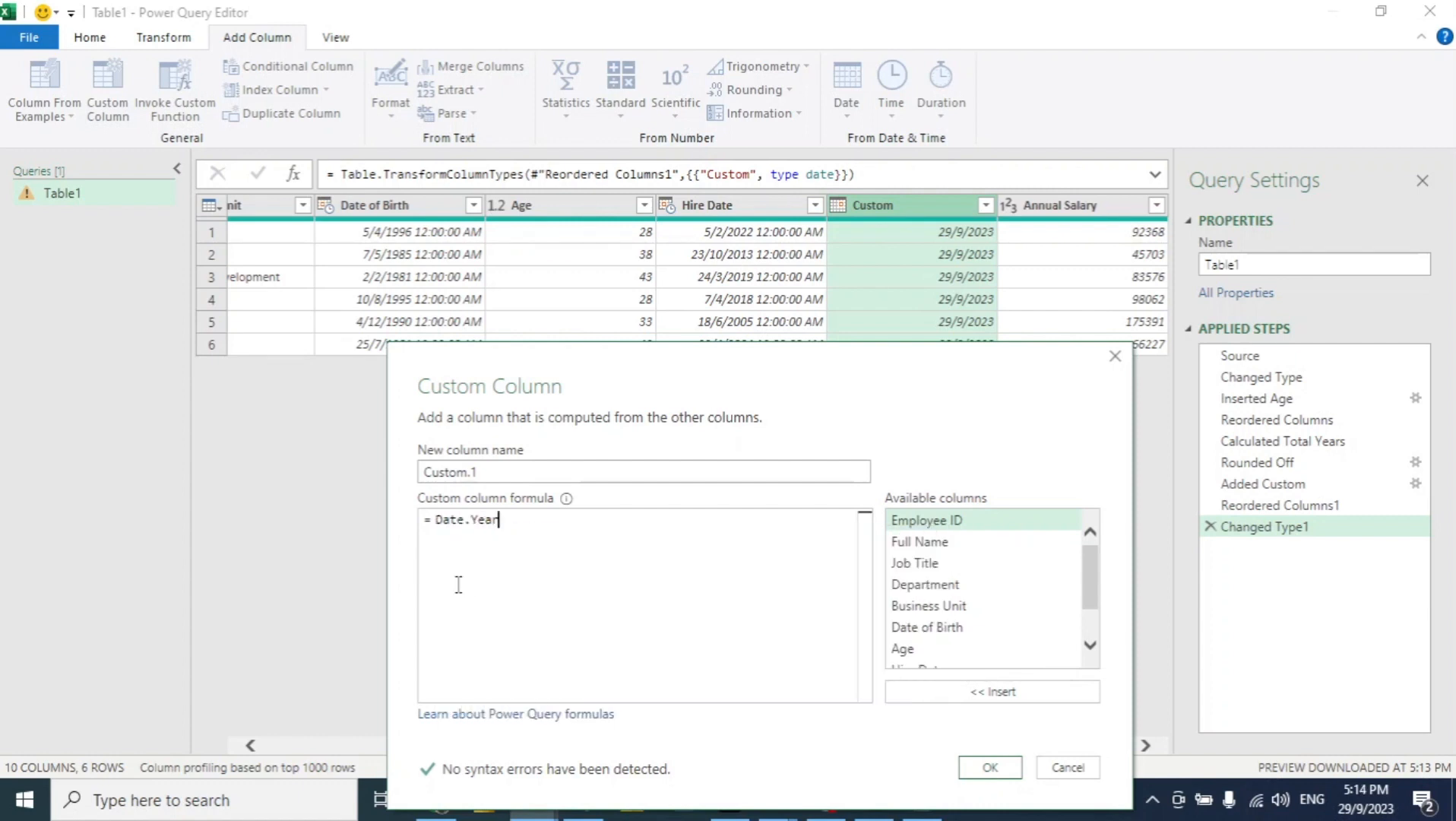
pyautogui.write('(dat')
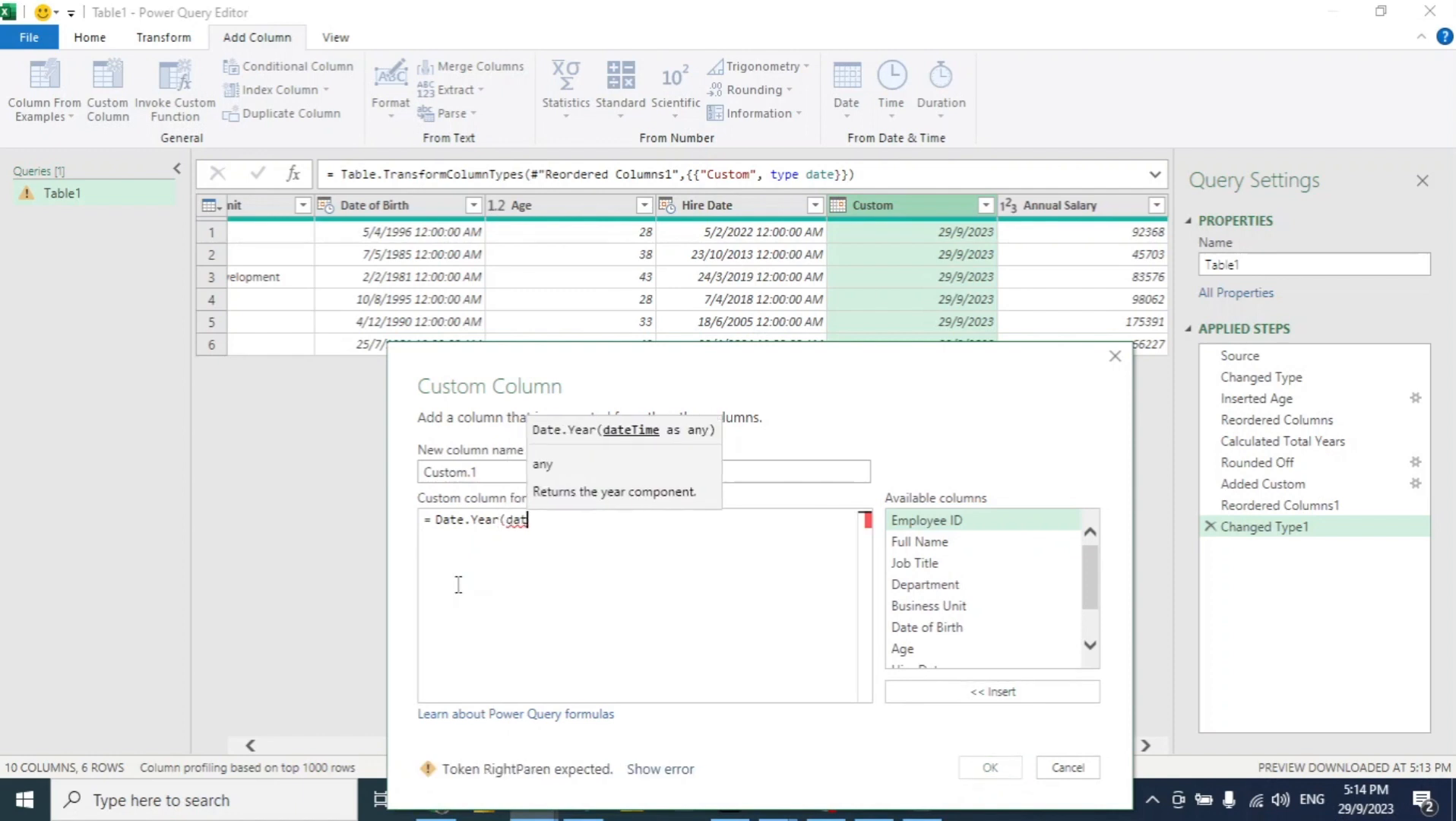
pyautogui.write('efro')
pyautogui.press('Tab')
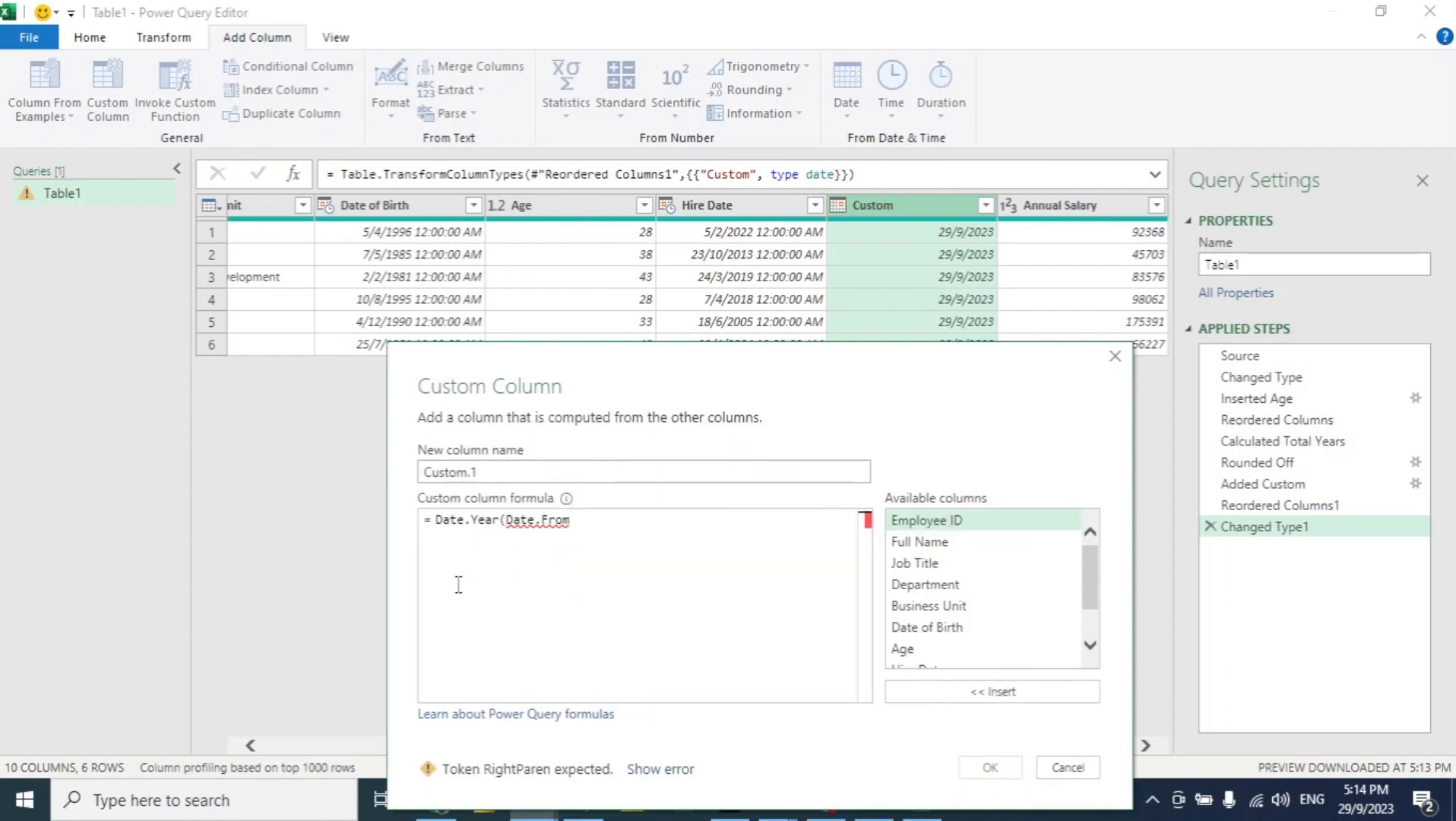
pyautogui.write('(')
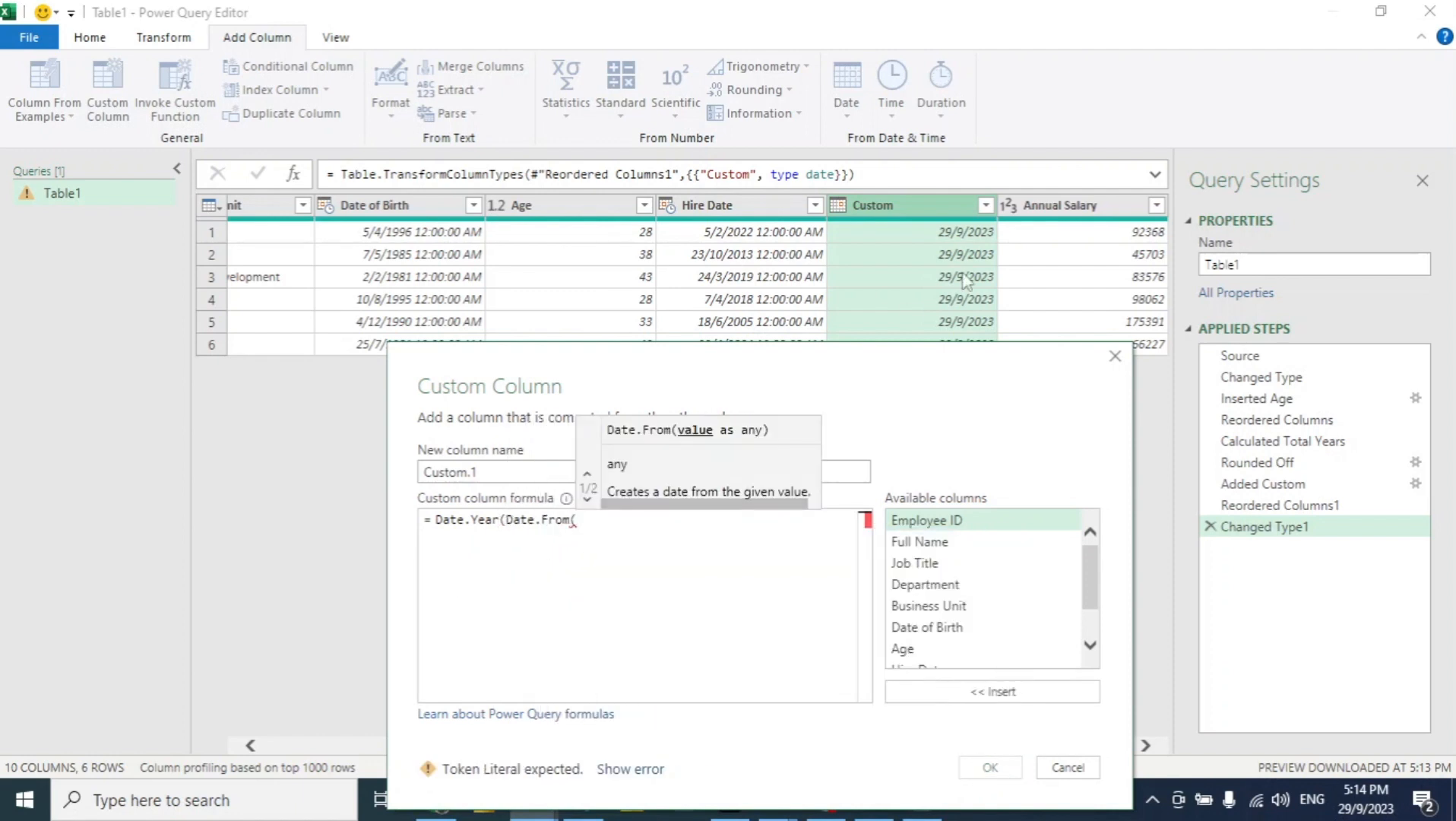
pyautogui.write('[Custom]')
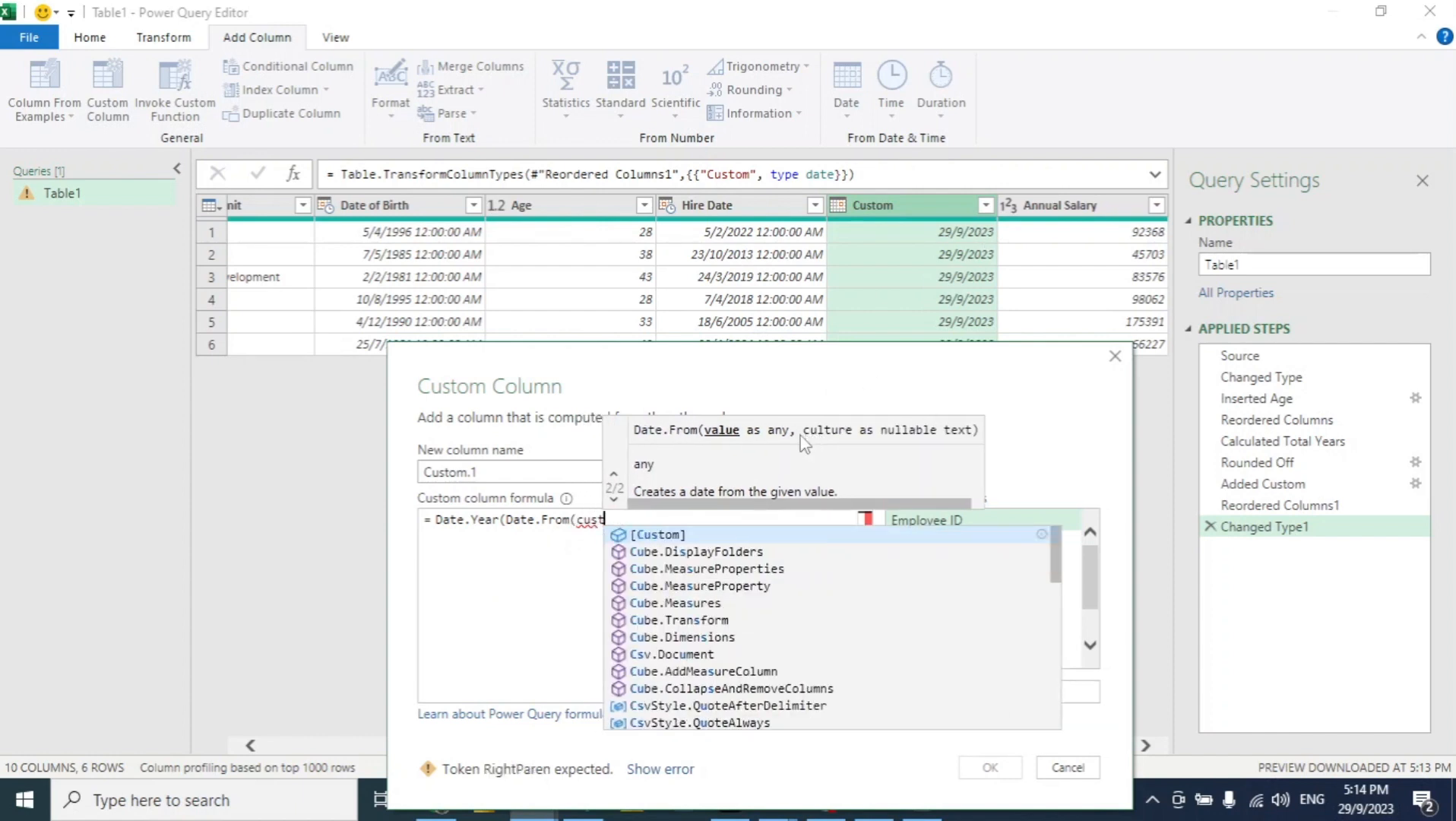
pyautogui.write(')')
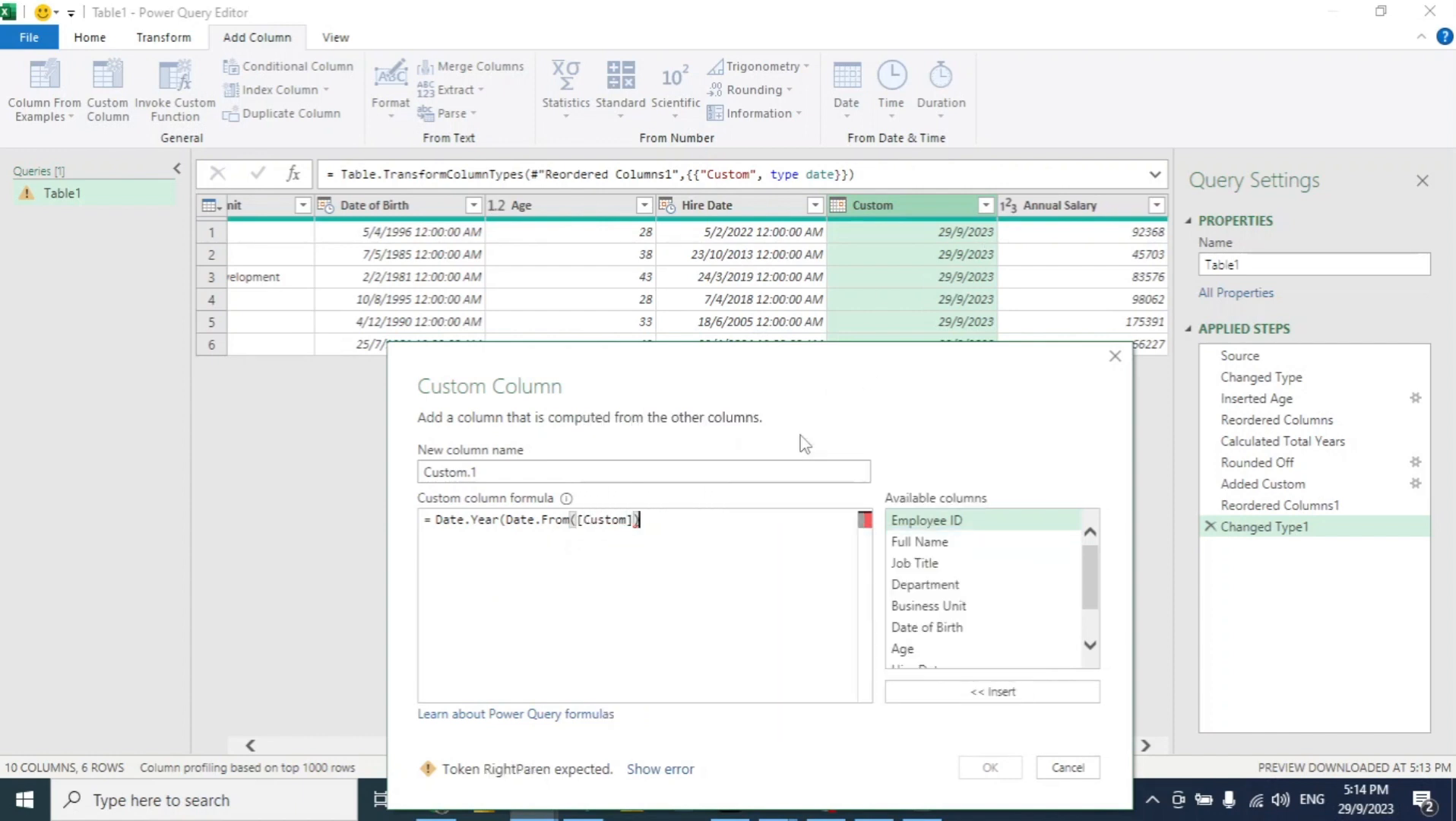
pyautogui.write(')-d')
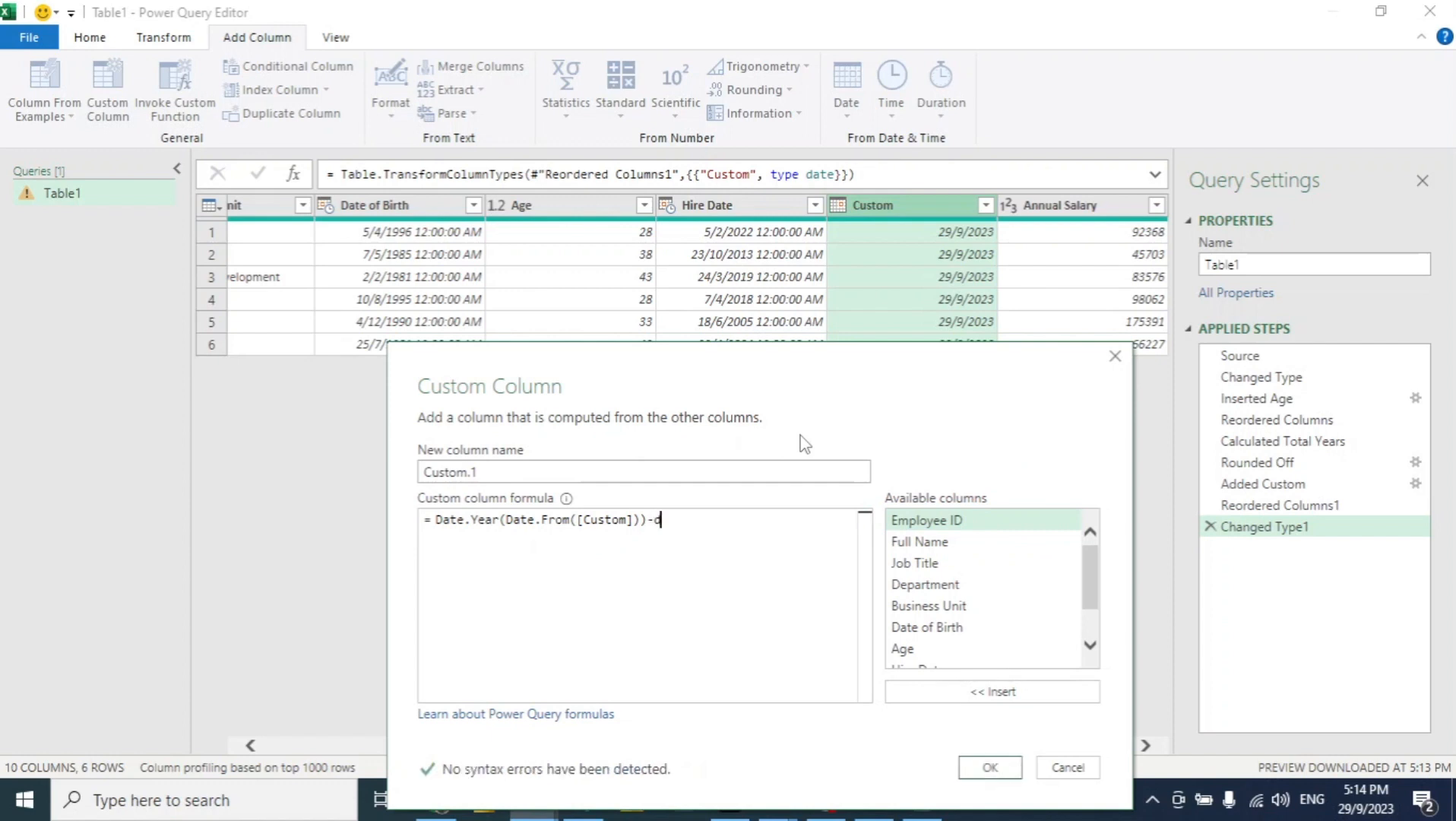
pyautogui.write('ateyear')
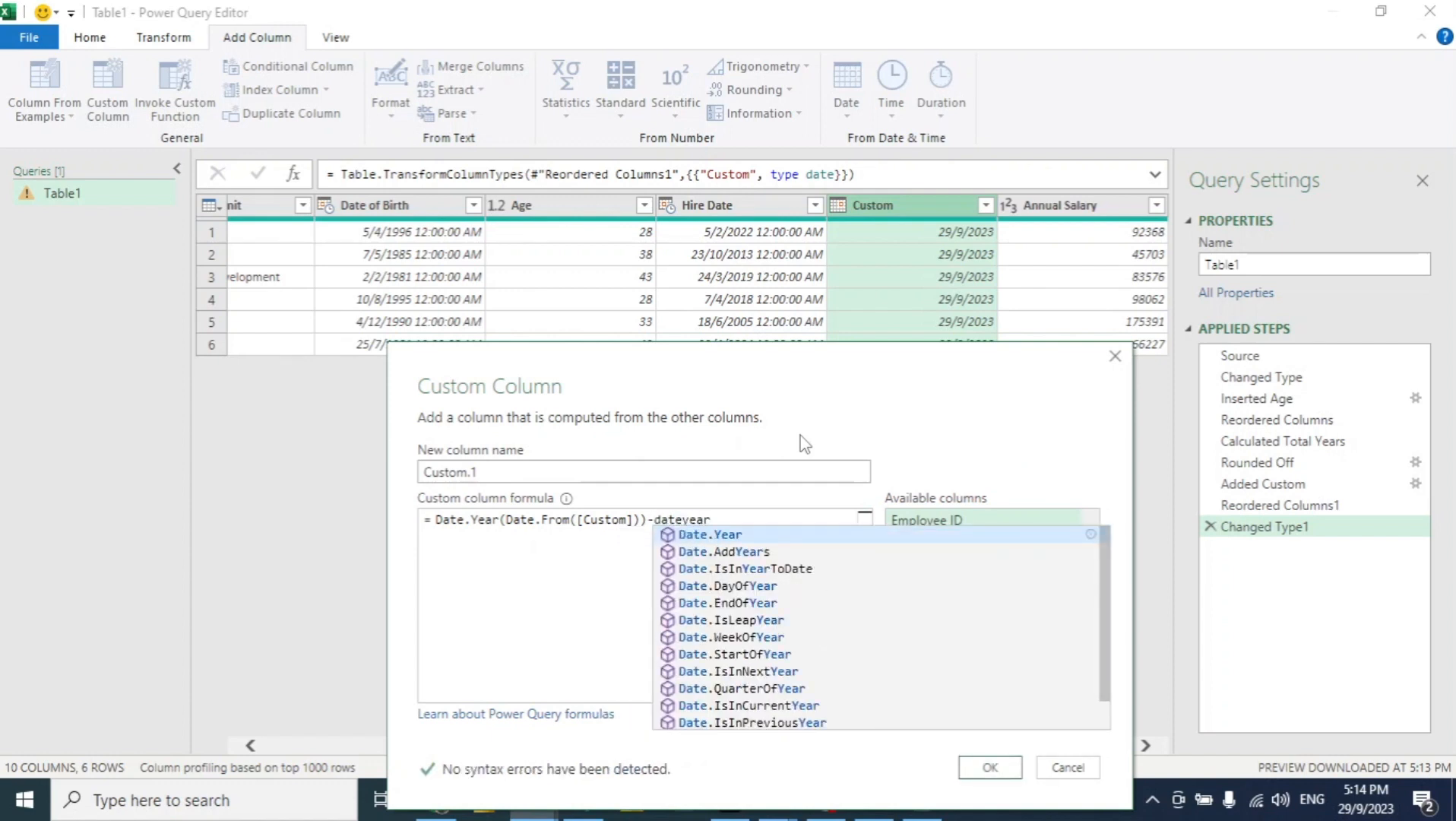
pyautogui.press('Tab')
pyautogui.write('(')
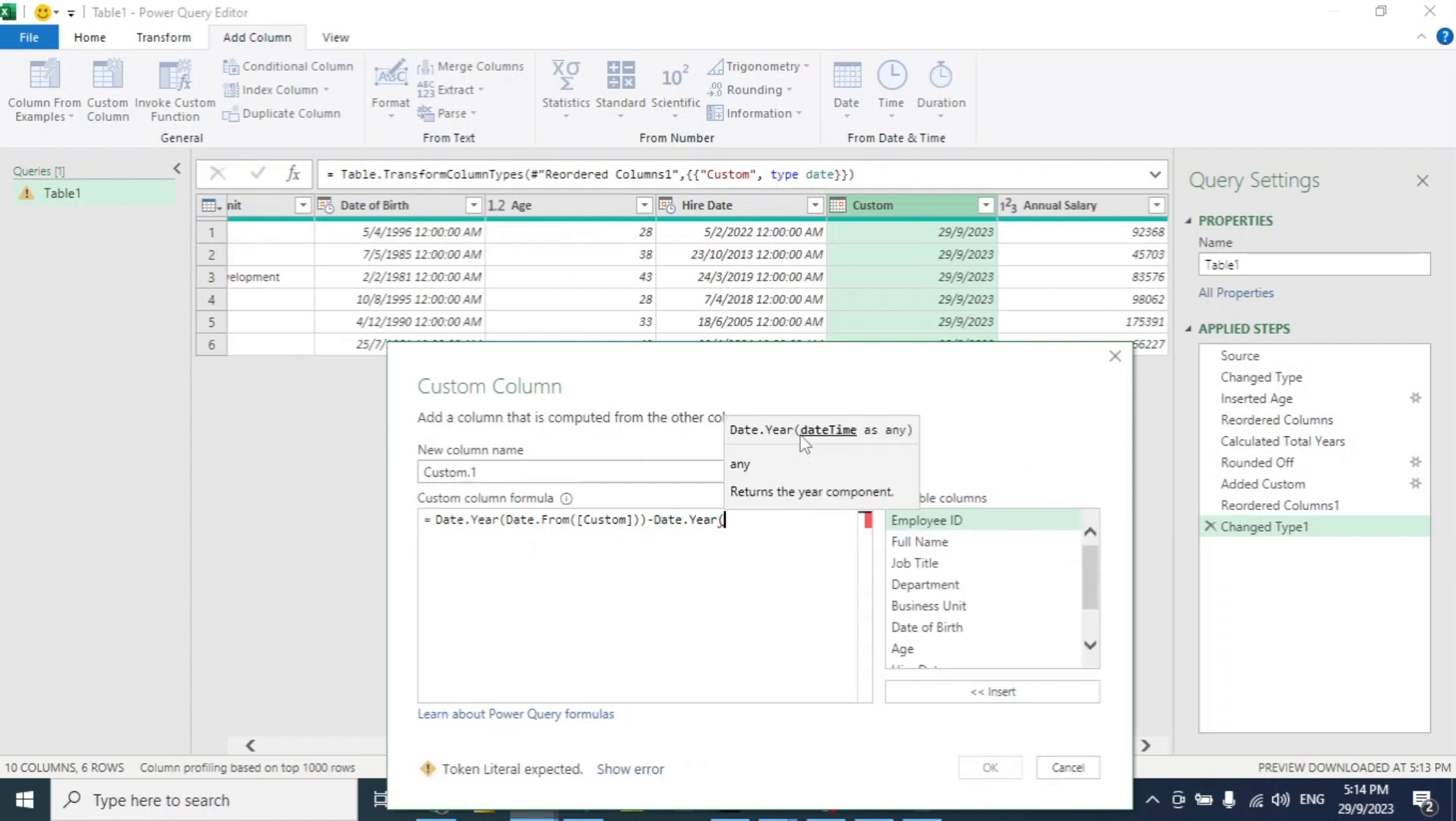
pyautogui.write('datefrom')
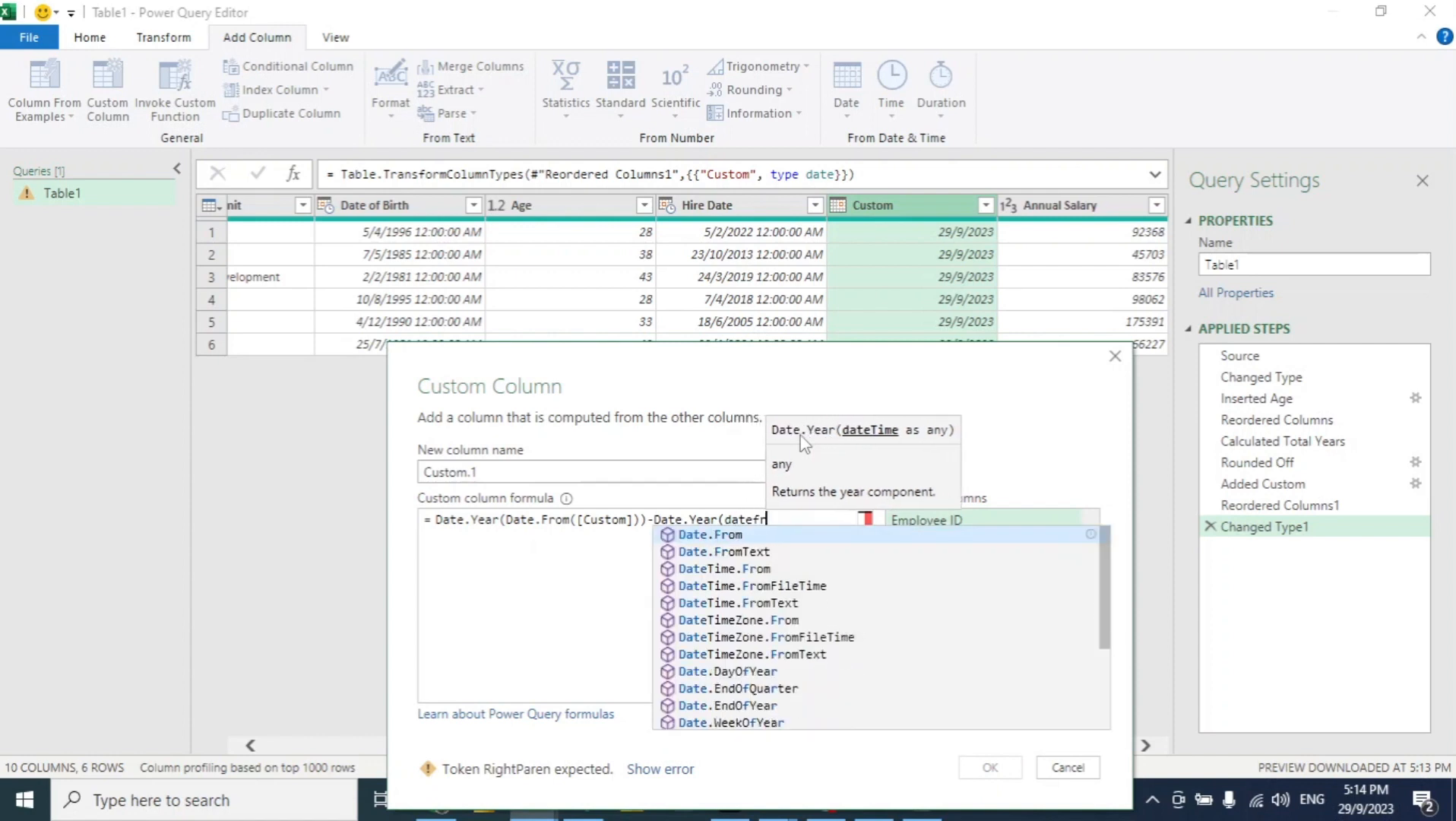
pyautogui.press('Tab')
pyautogui.write('(')
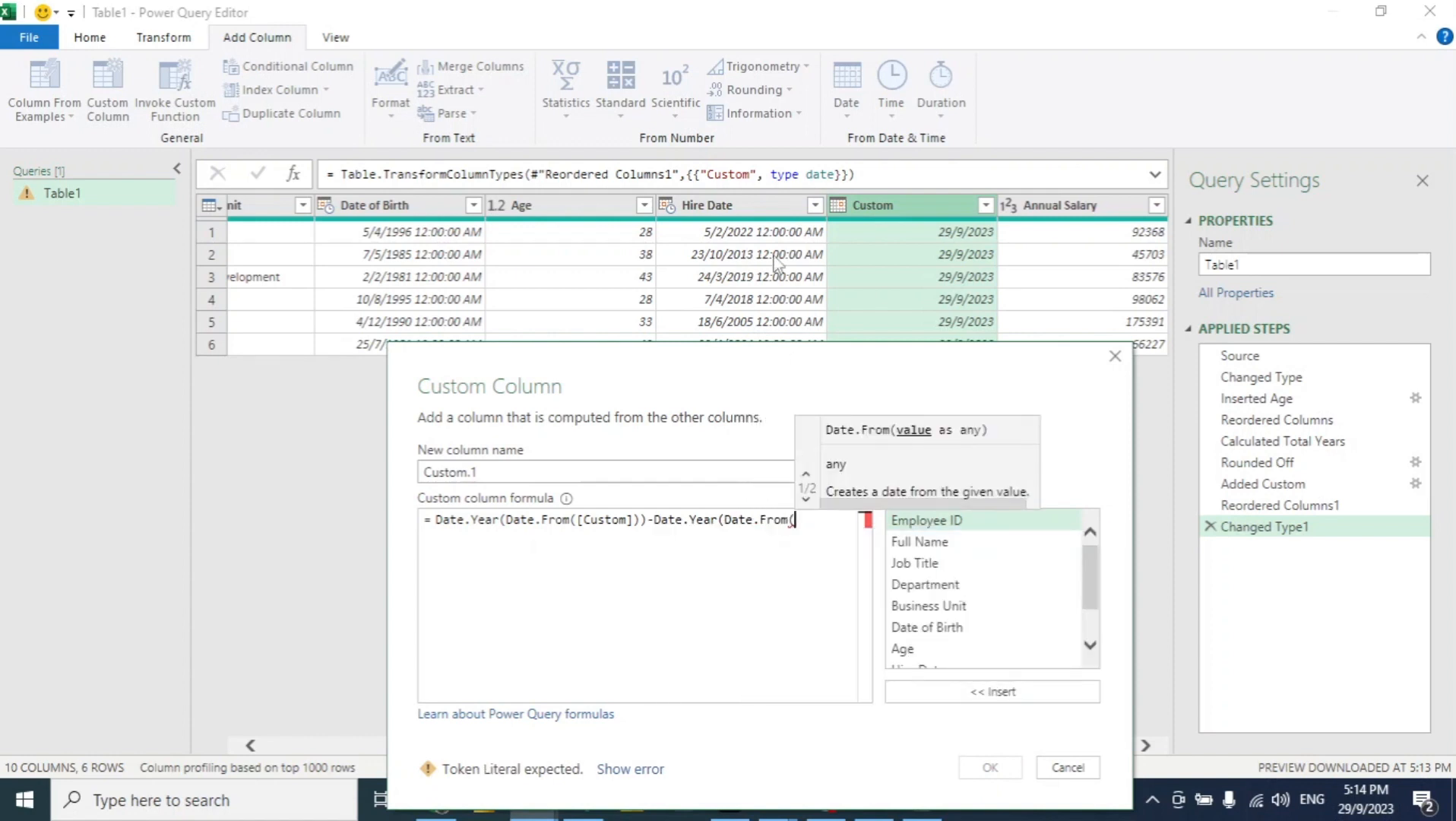
pyautogui.write('hire')
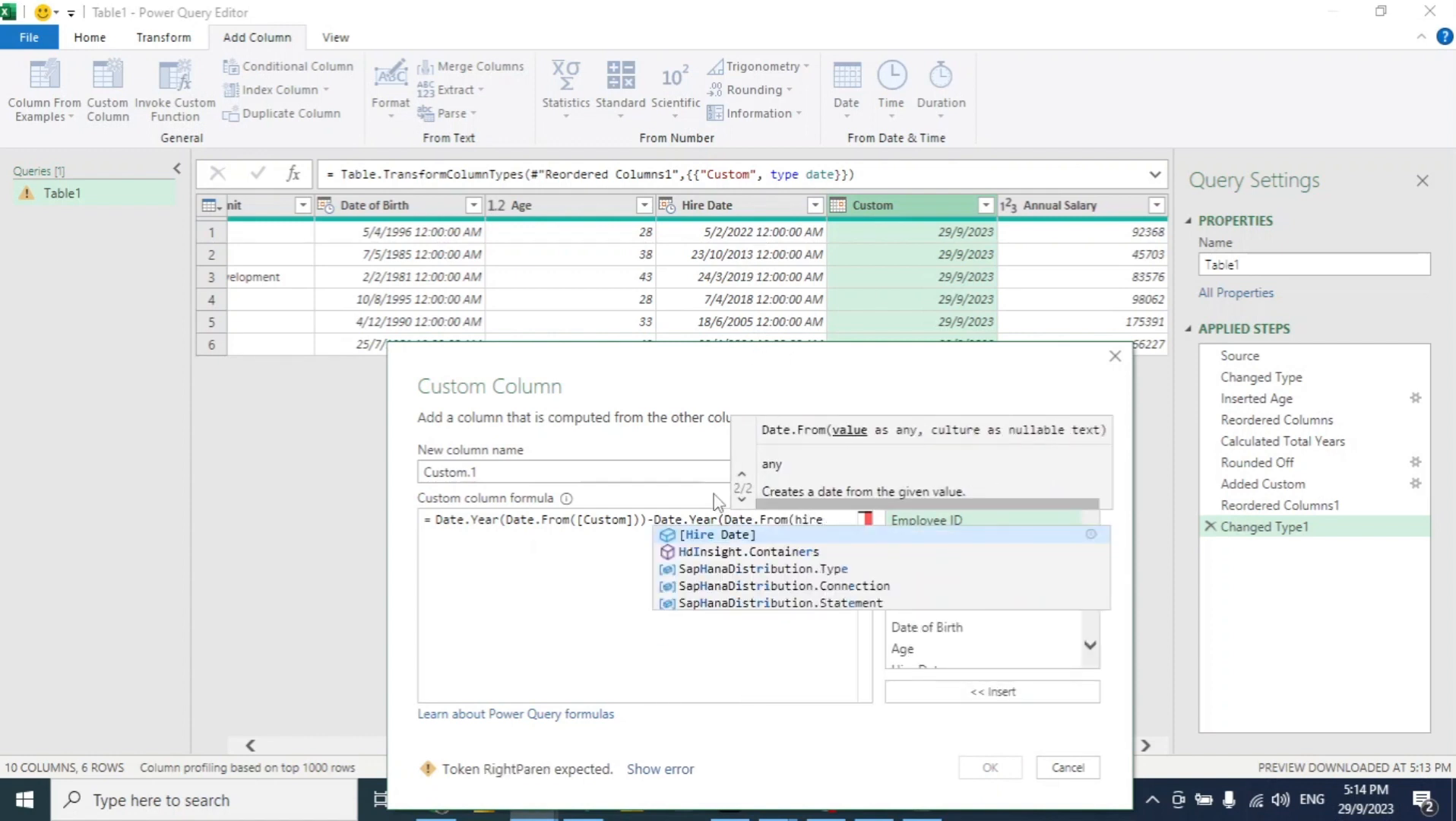
pyautogui.press('Tab')
pyautogui.write('))')
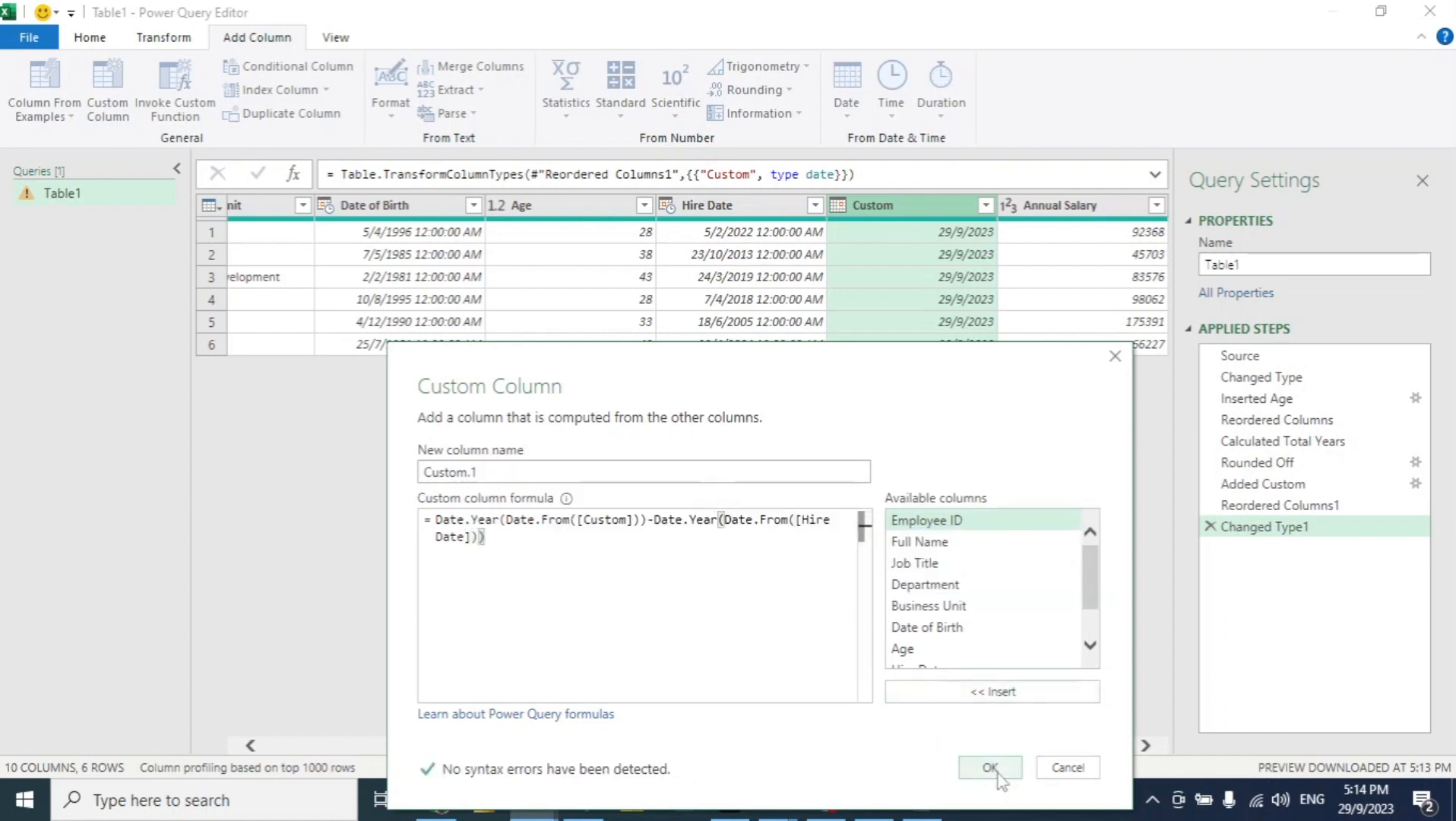
pyautogui.click(990, 768)
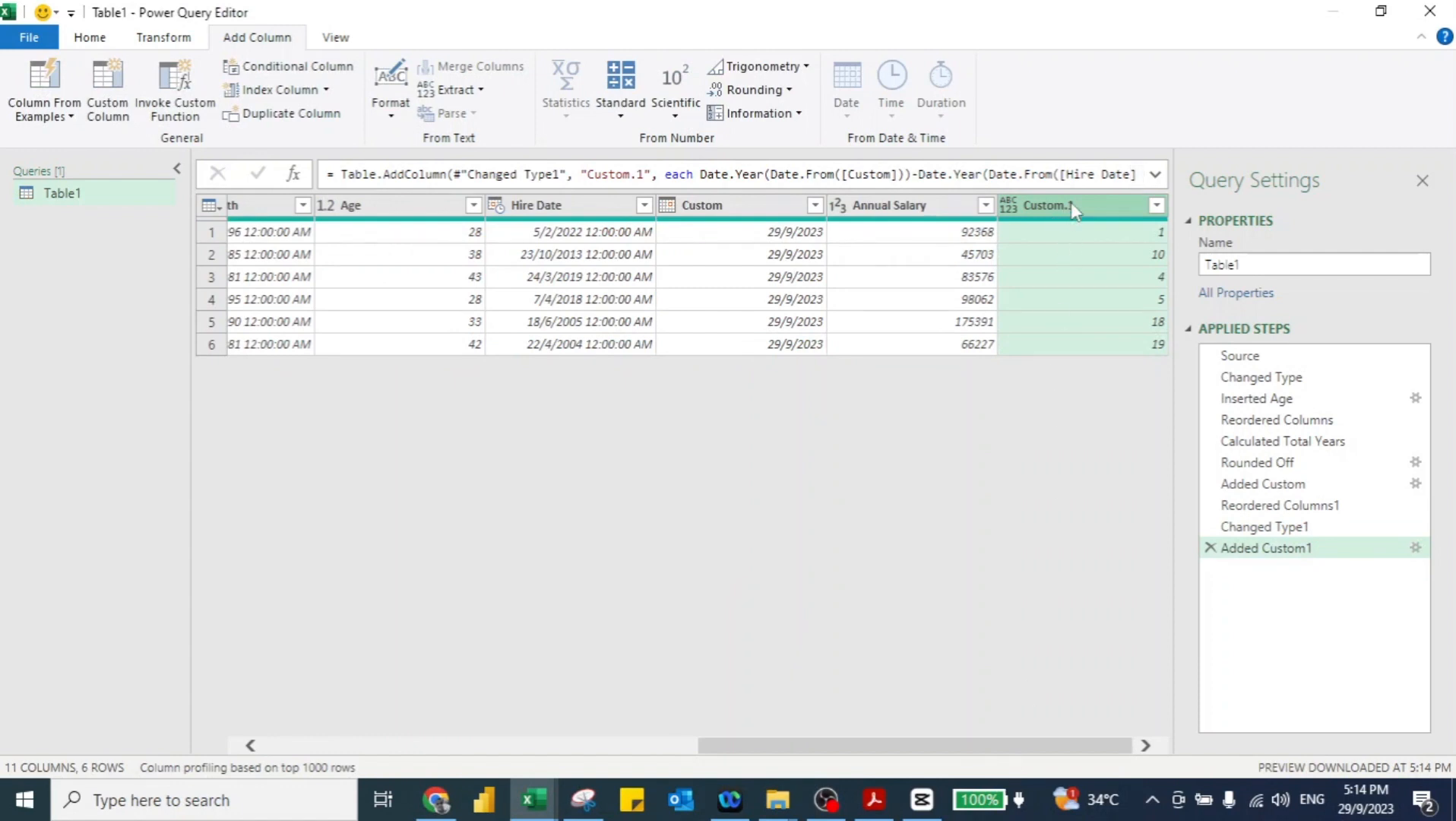
# Step: Move Custom.1 beside Custom and rename them Current Date and Year of Services
pyautogui.moveTo(1066, 216); pyautogui.dragTo(880, 196)
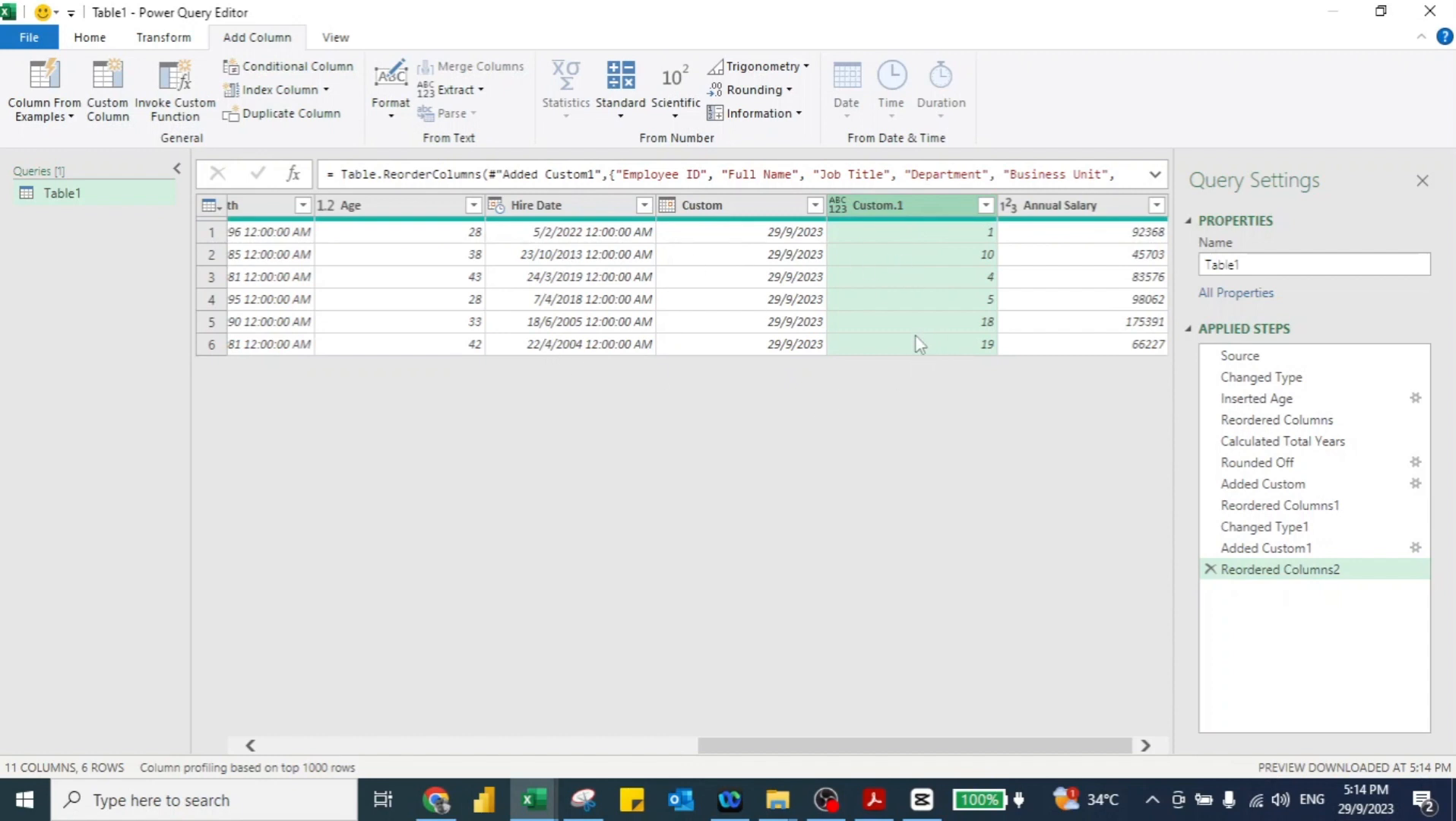
pyautogui.click(708, 200)
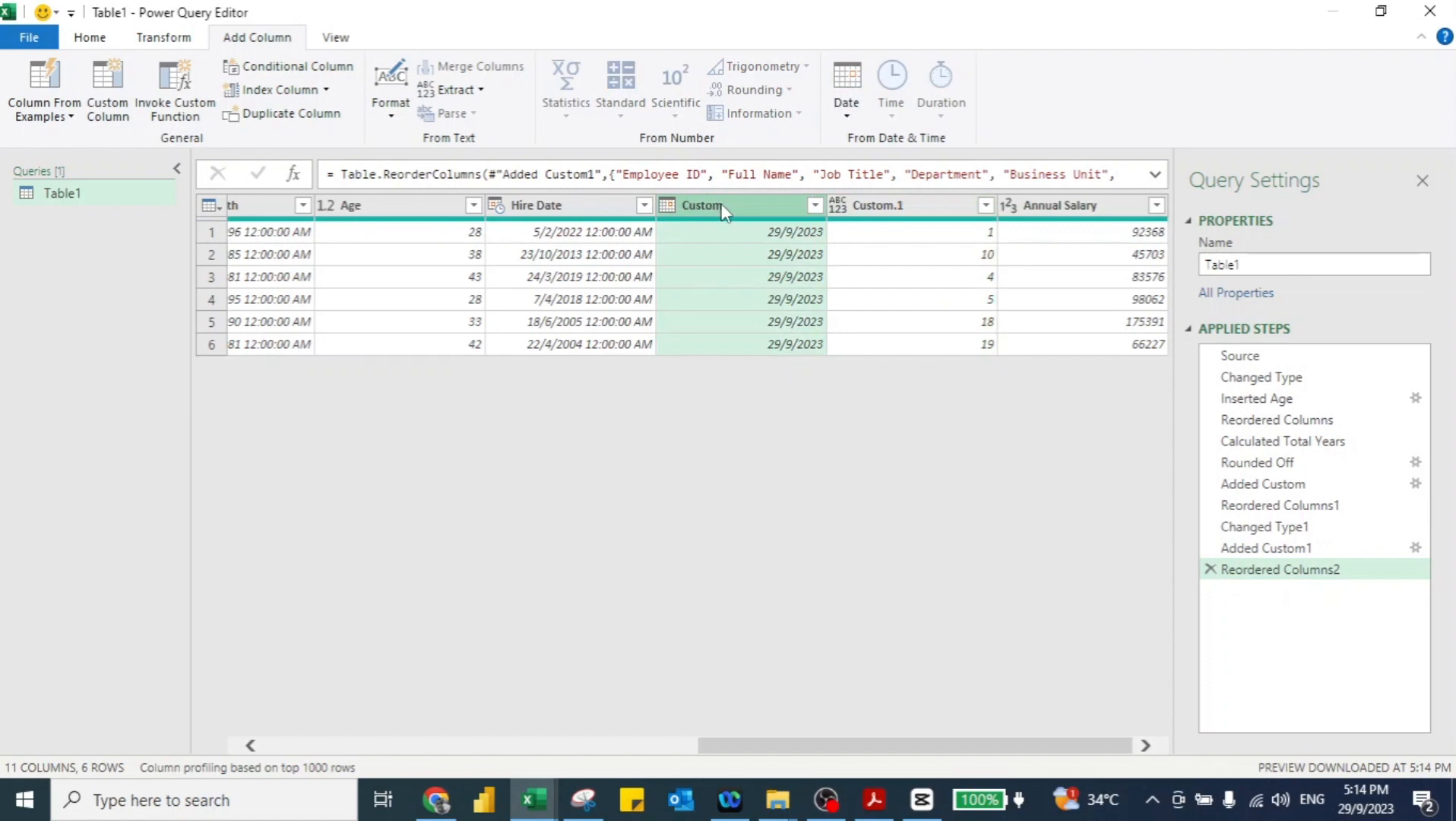
pyautogui.doubleClick(721, 206)
pyautogui.write('C')
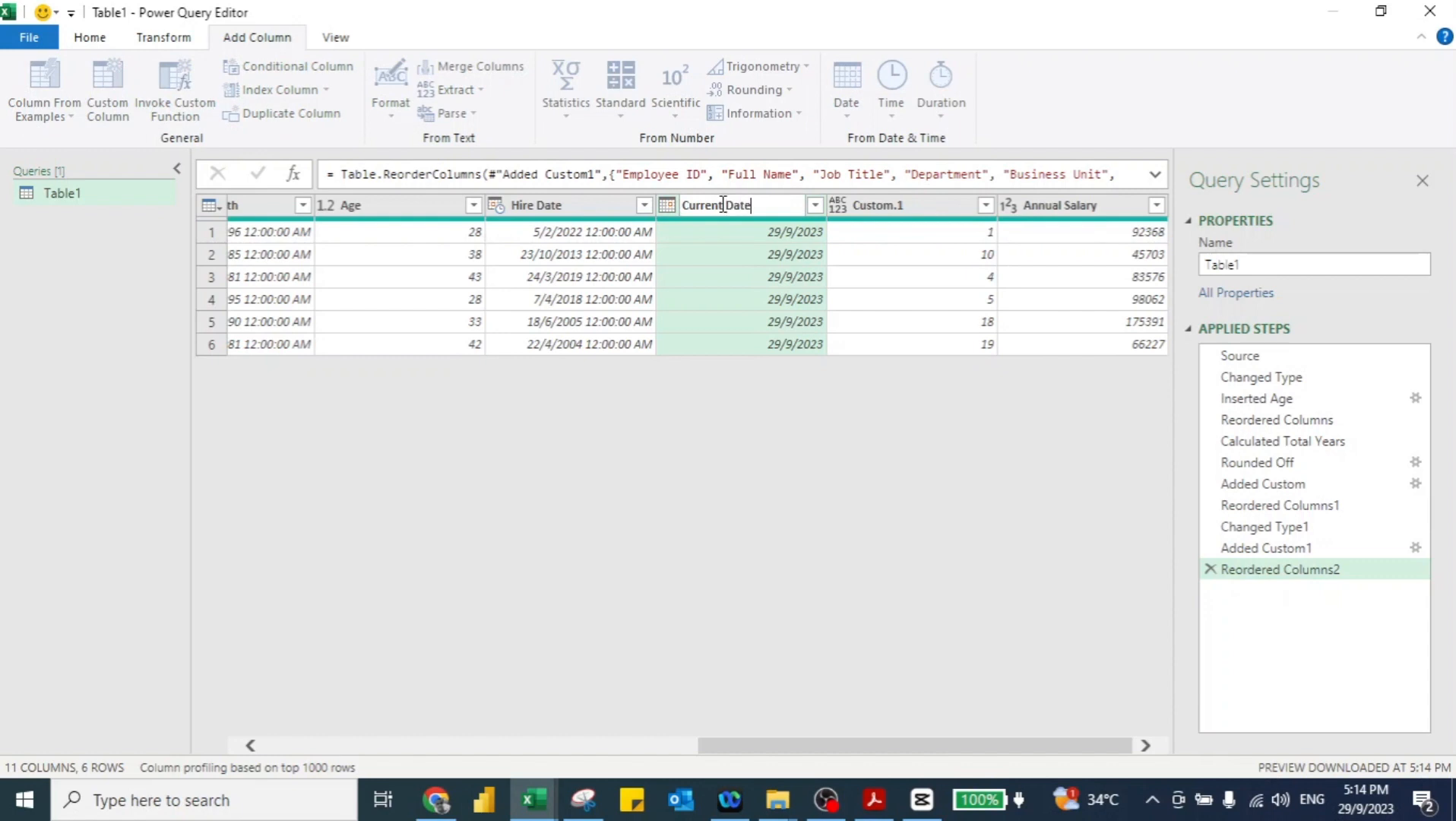
pyautogui.press('Return')
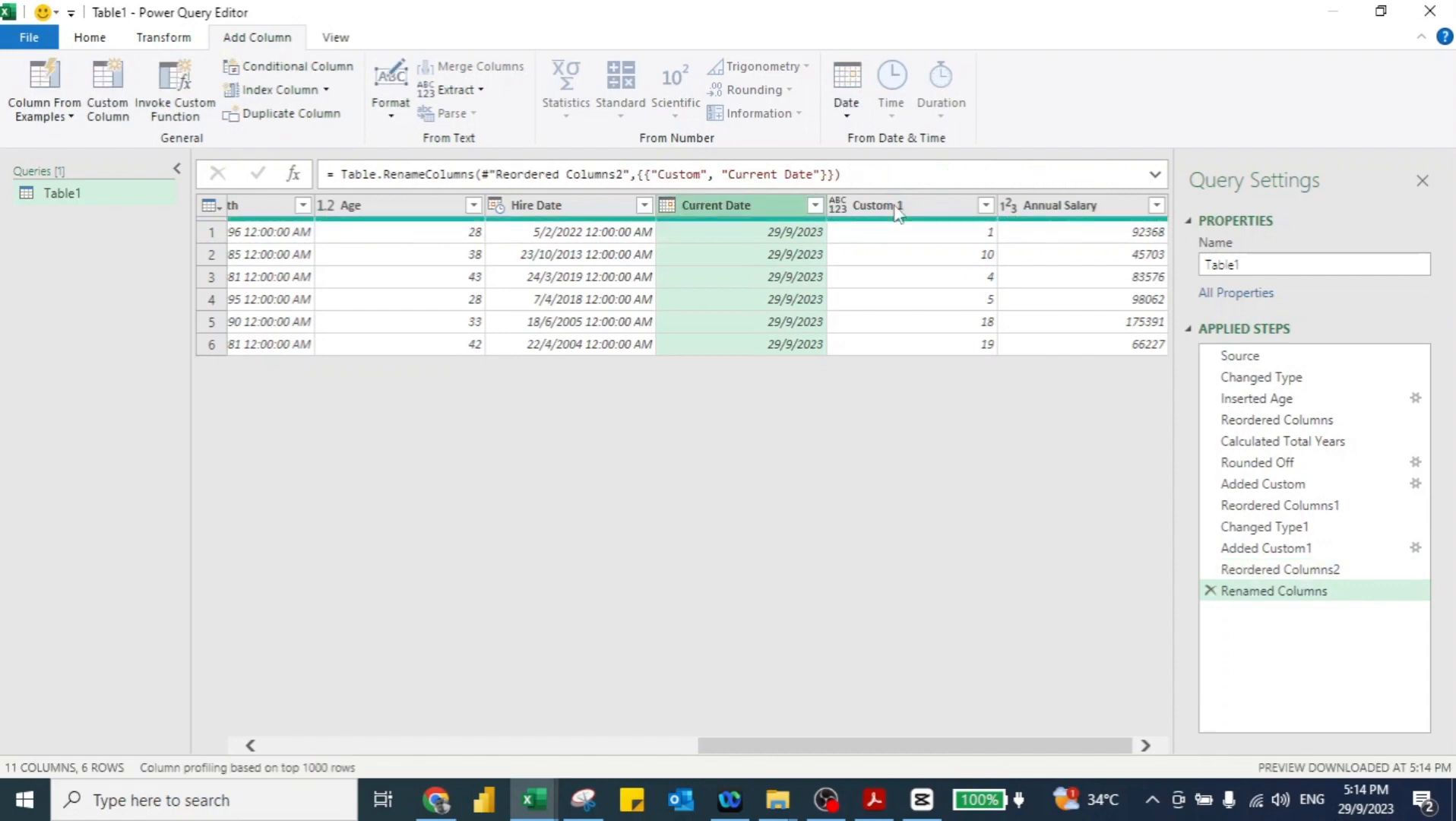
pyautogui.click(897, 206)
pyautogui.doubleClick(896, 206)
pyautogui.write('Year of Services')
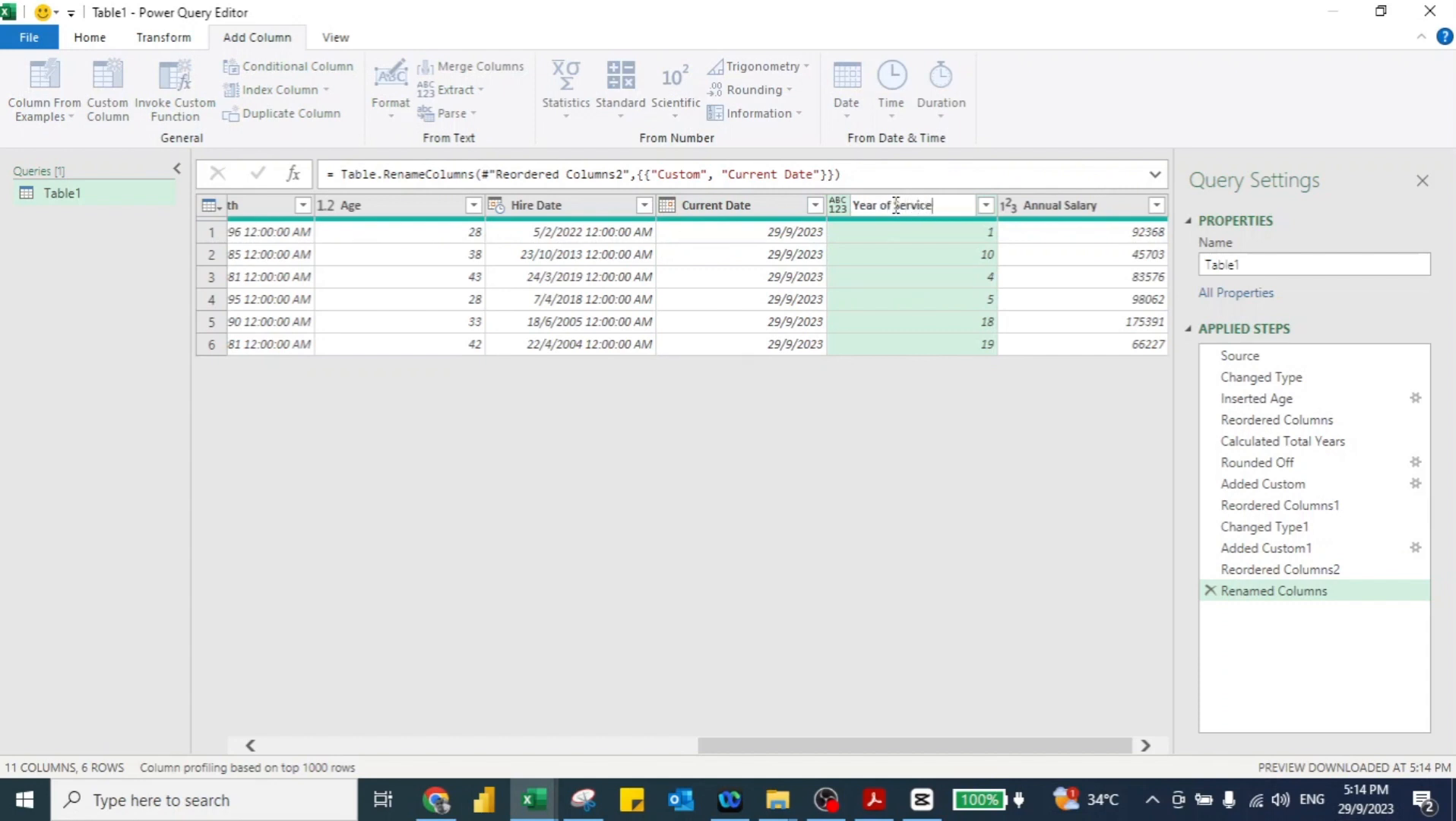
# Step: Set the Year of Services column type to Whole Number
pyautogui.click(838, 204)
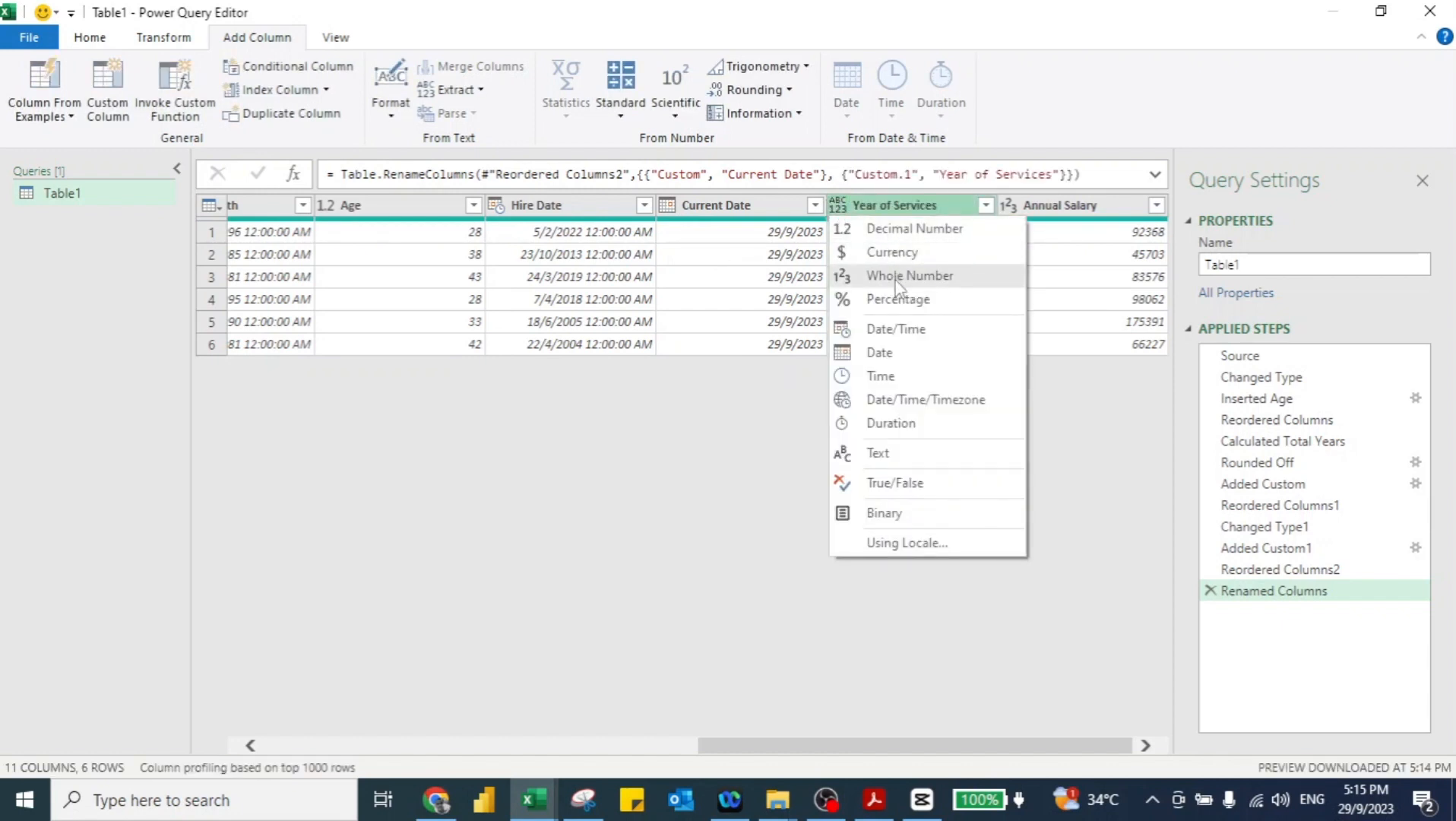
pyautogui.click(896, 285)
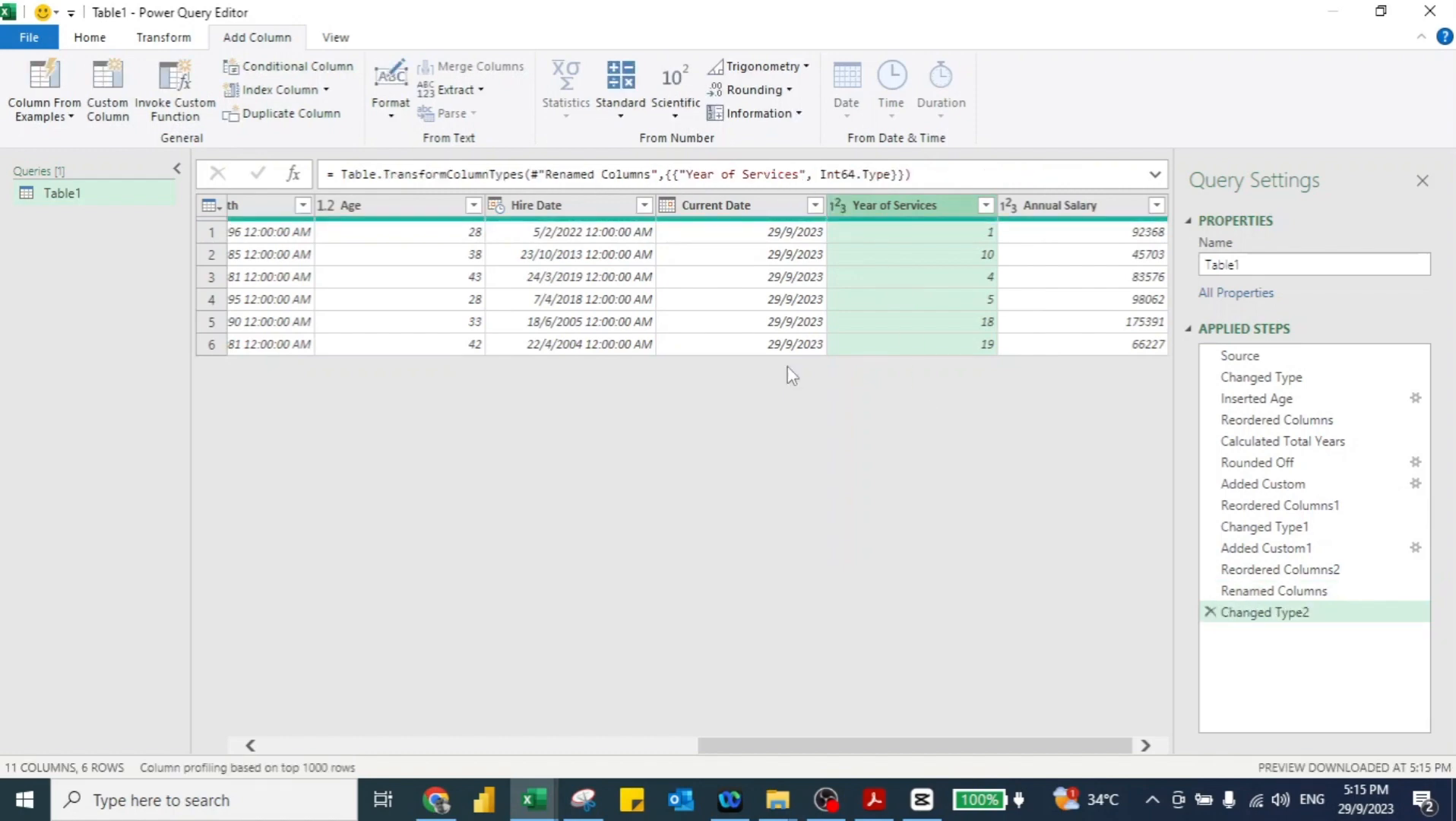
pyautogui.click(93, 37)
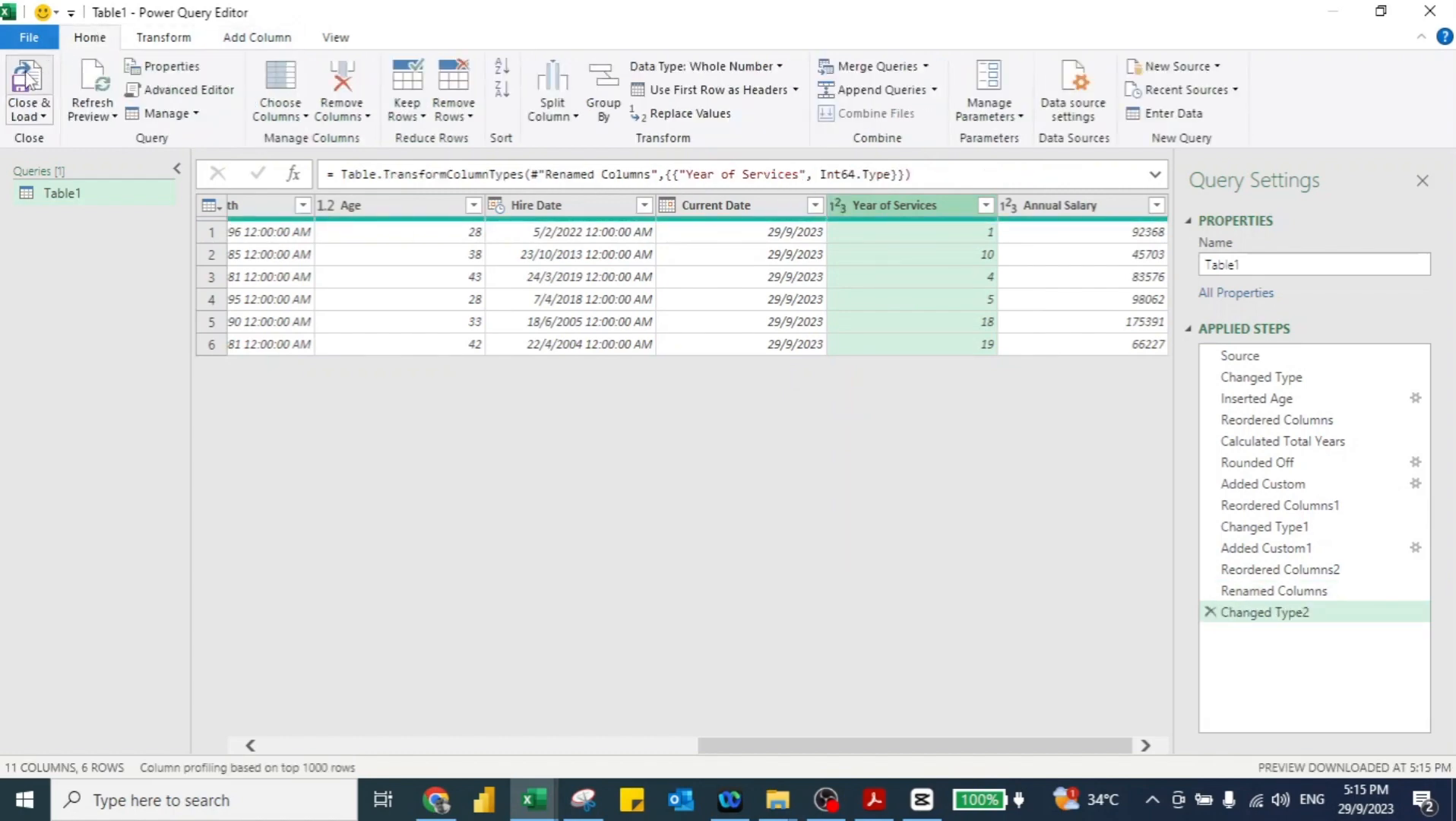
# Step: Close & Load the query into Excel, then switch to the Employees Data sheet
pyautogui.click(25, 80)
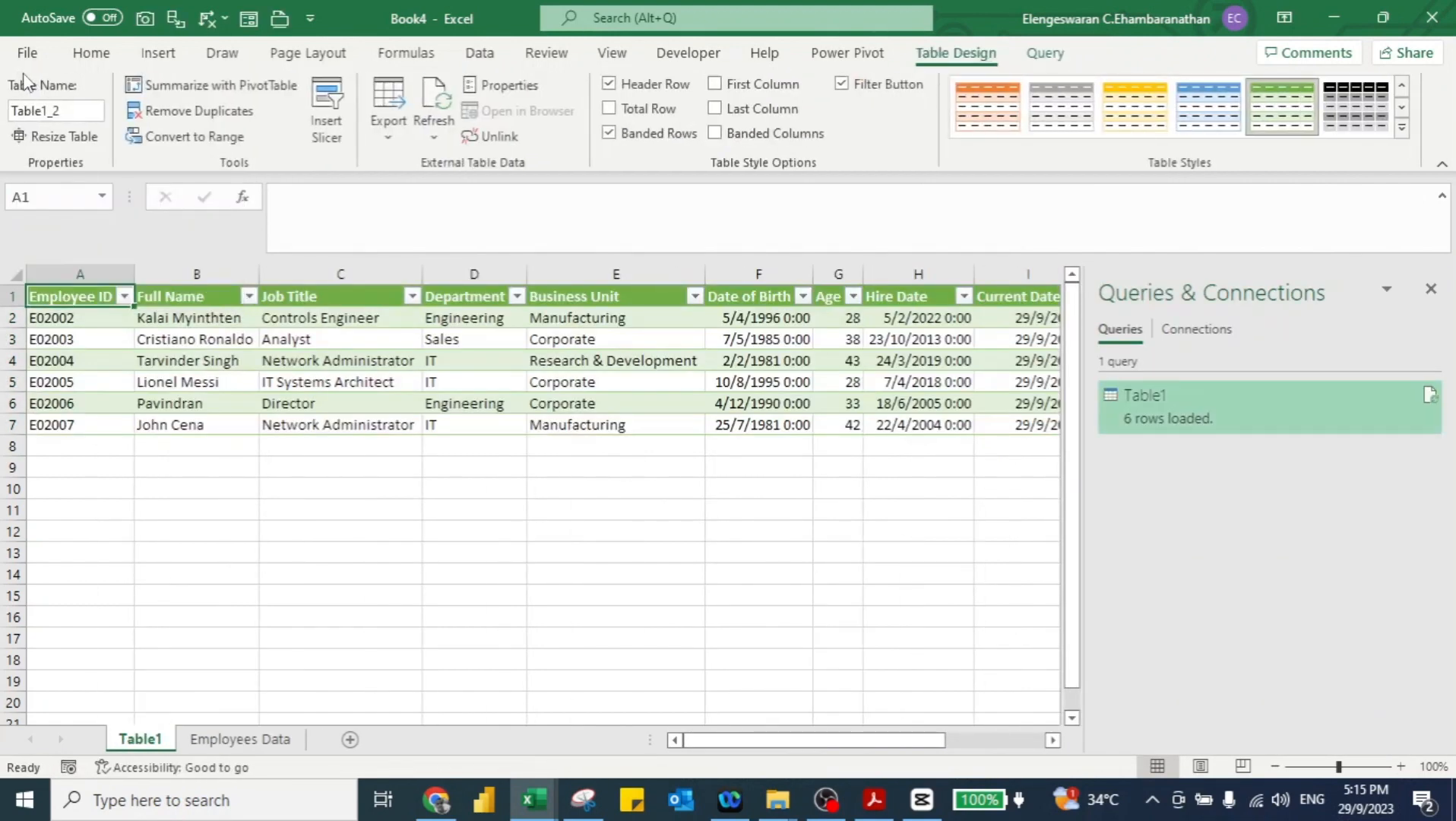
pyautogui.hotkey('ctrl', 'pagedown')
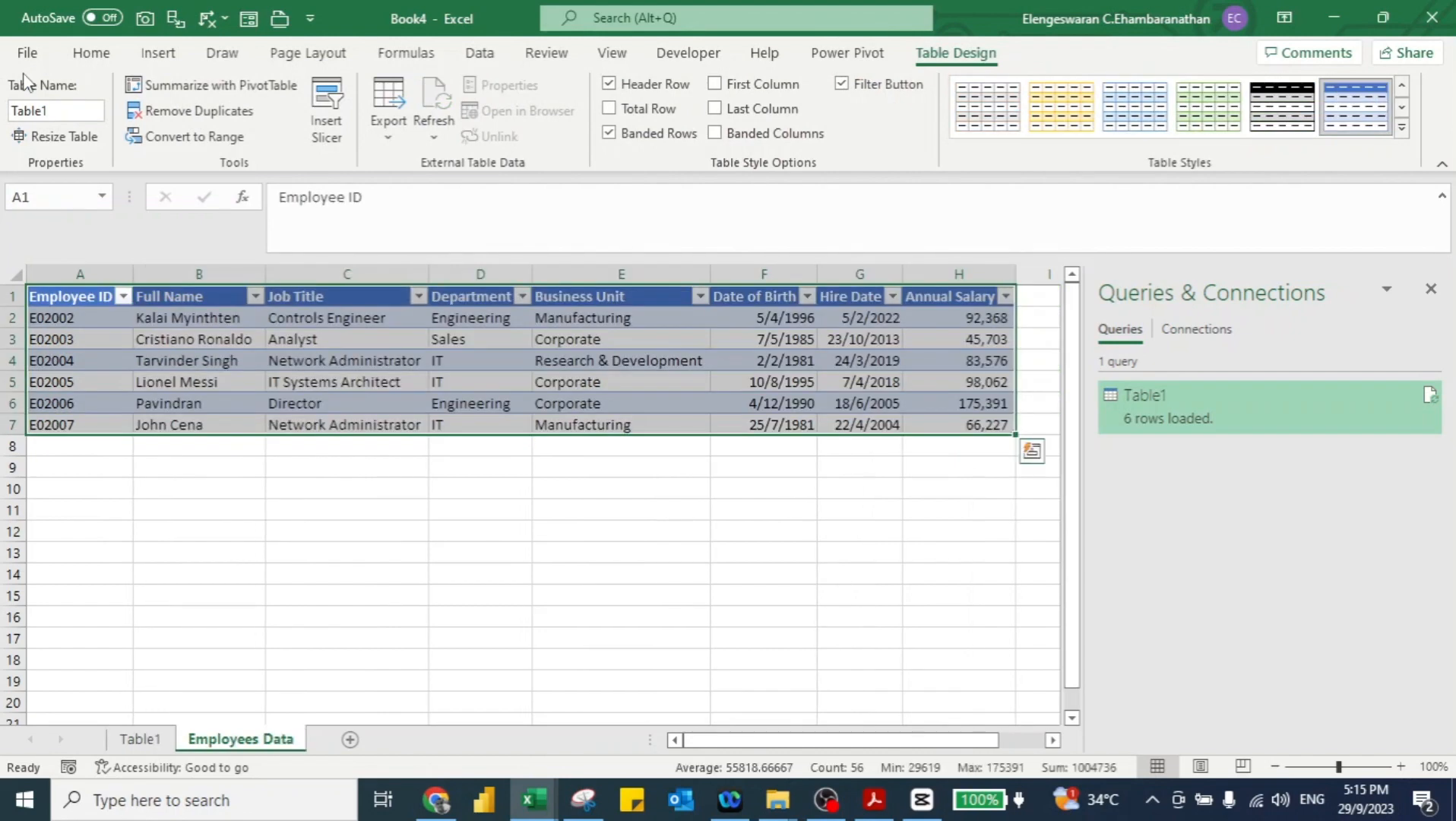
# Step: In row 8, enter the new employee's ID and full name, Accountant, Finance and Corporate
pyautogui.press('Down')
pyautogui.press('Down')
pyautogui.press('Down')
pyautogui.press('Down')
pyautogui.press('Down')
pyautogui.press('Down')
pyautogui.press('Down')
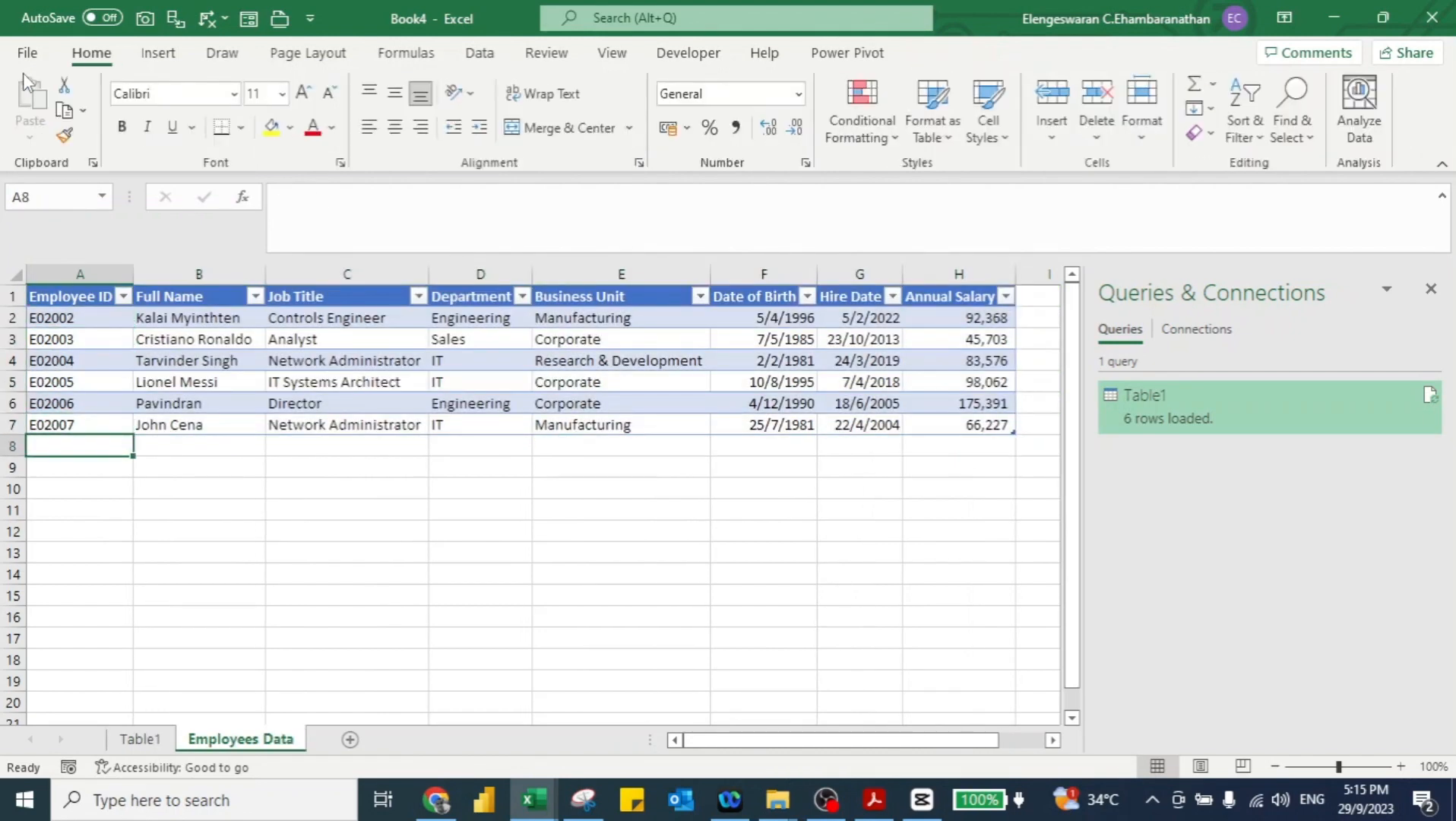
pyautogui.write('ABC')
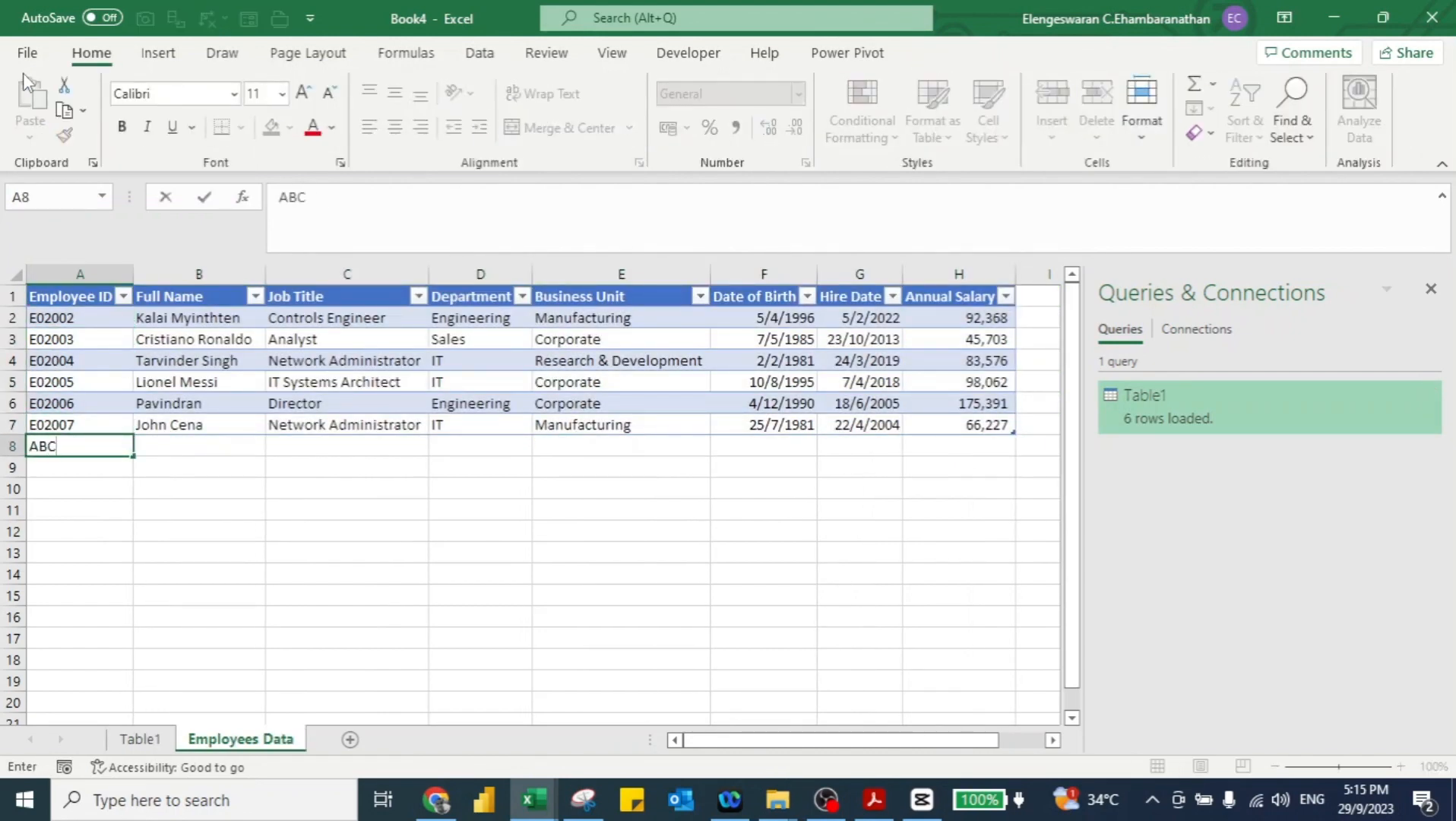
pyautogui.write('2008')
pyautogui.press('Return')
pyautogui.press('Up')
pyautogui.press('Right')
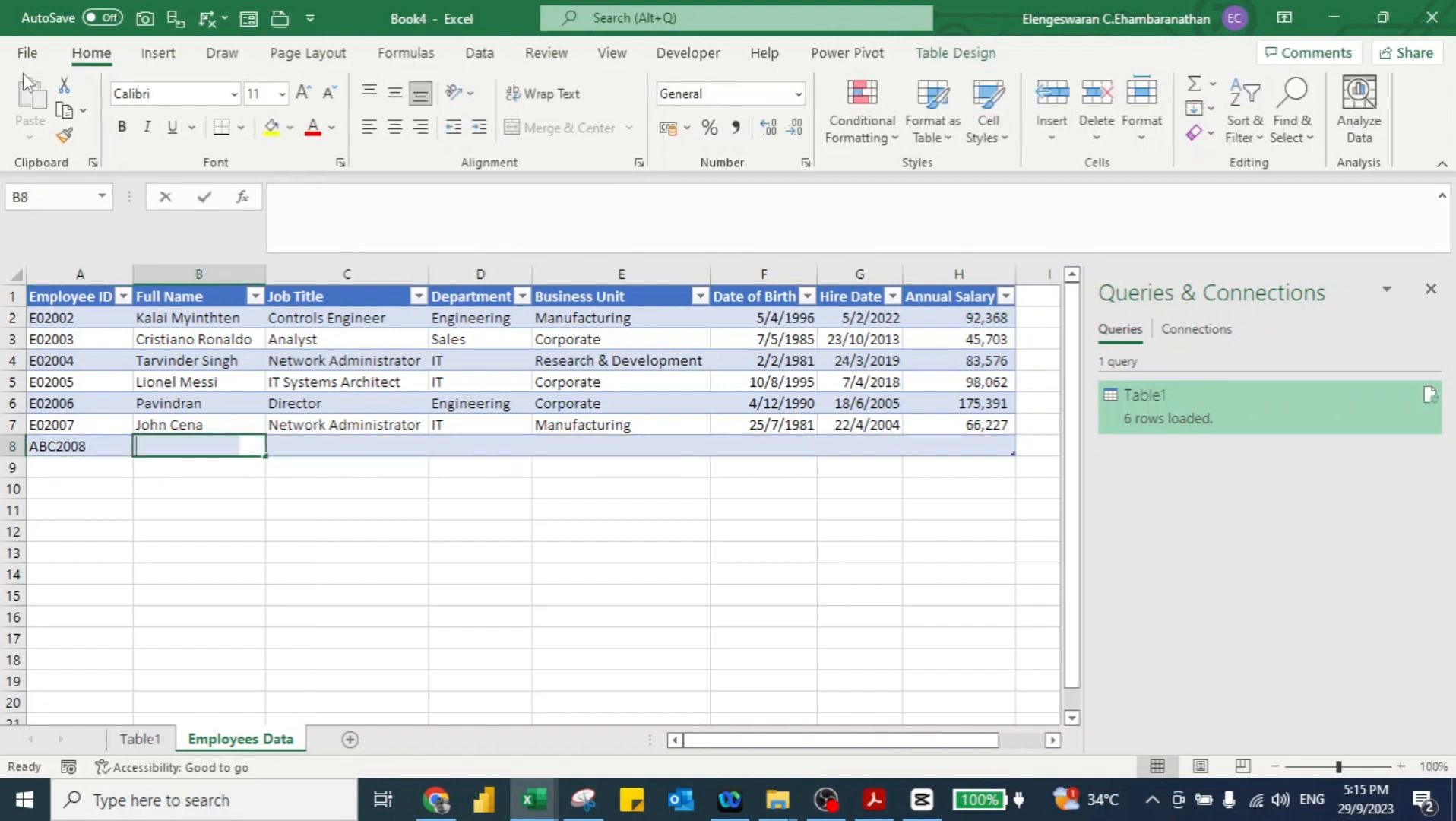
pyautogui.write('Nor Arif Aw')
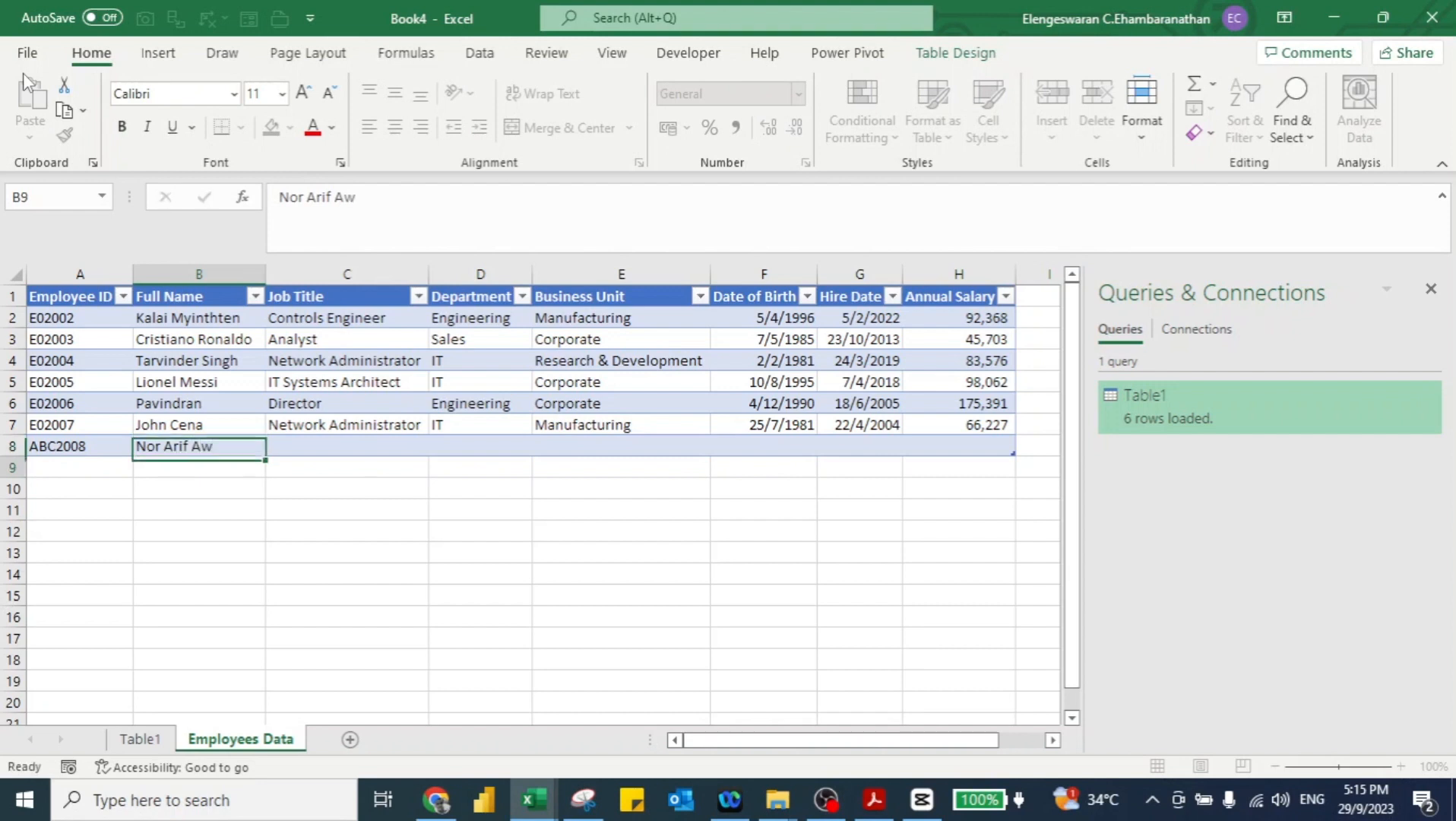
pyautogui.press('Tab')
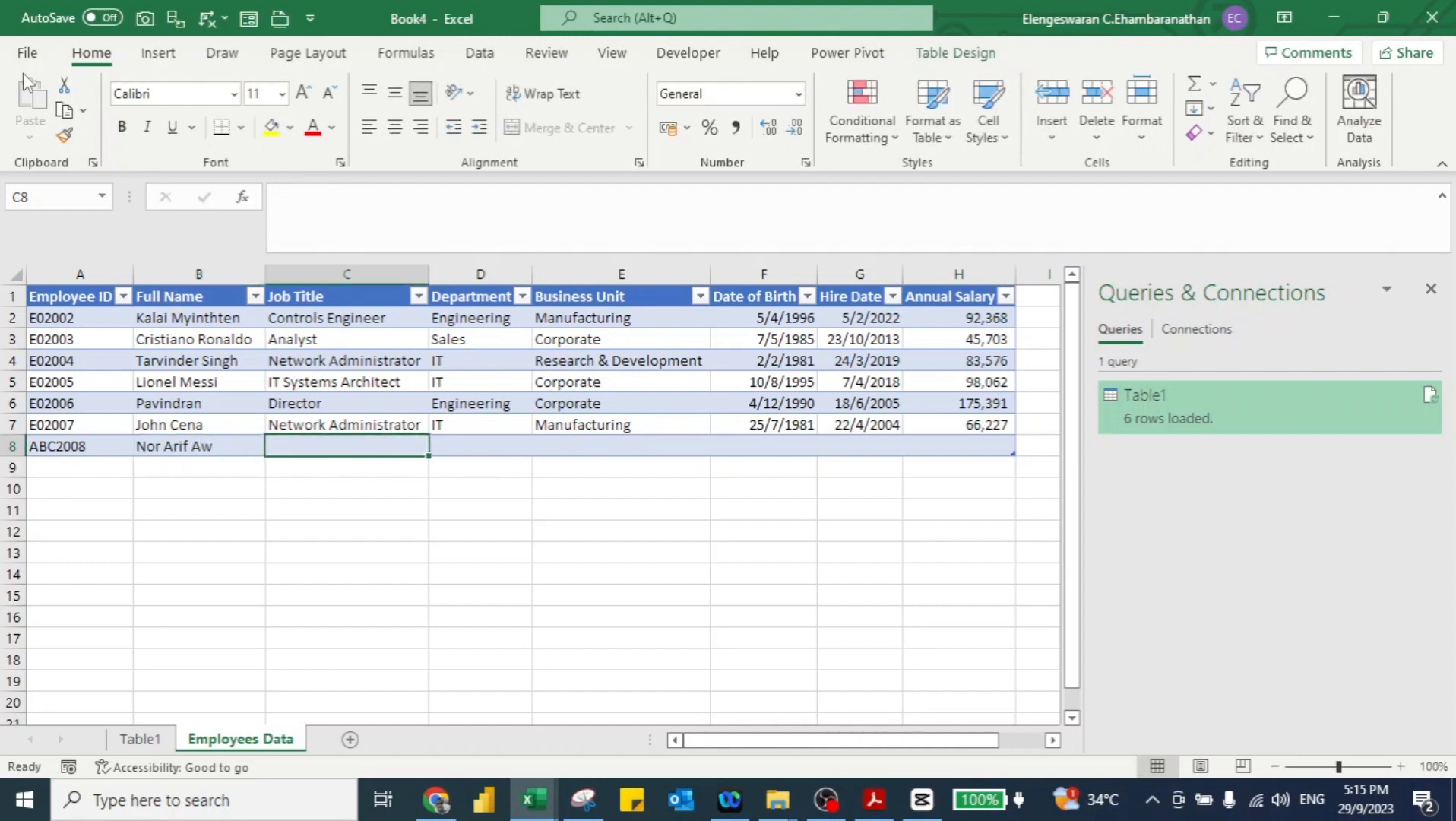
pyautogui.write('Accountant')
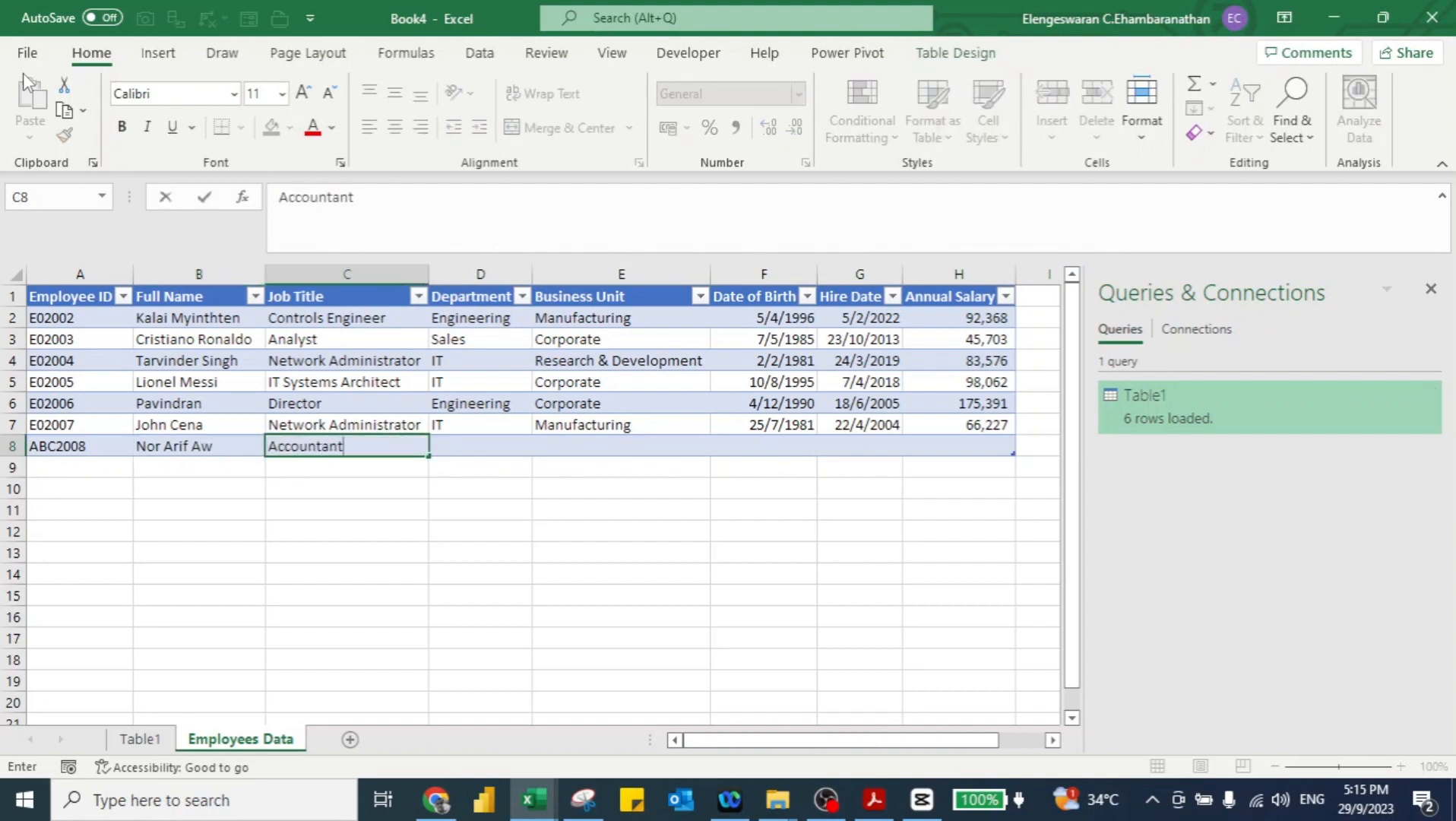
pyautogui.press('Tab')
pyautogui.write('Finance')
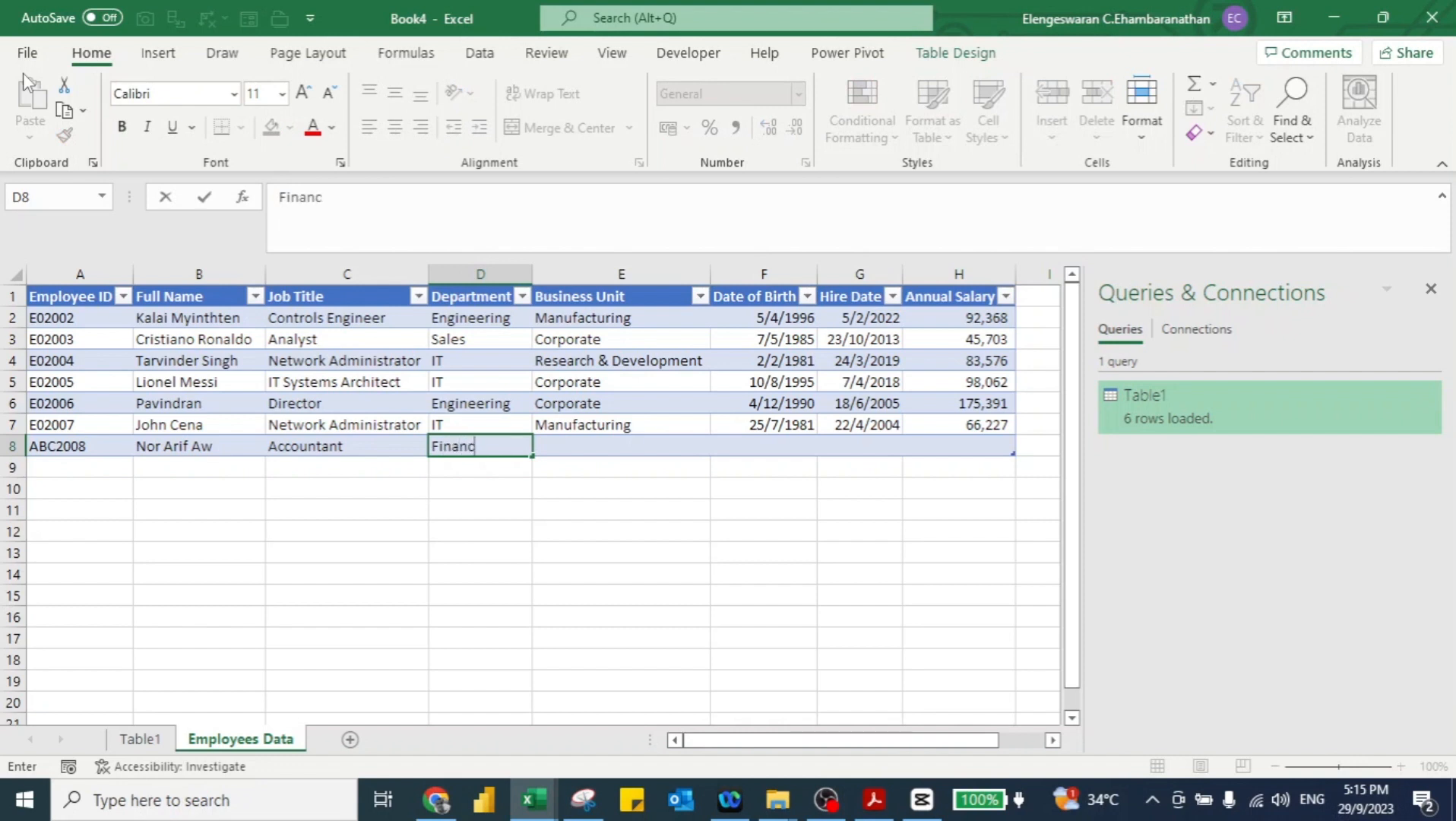
pyautogui.press('Tab')
pyautogui.write('Corporate')
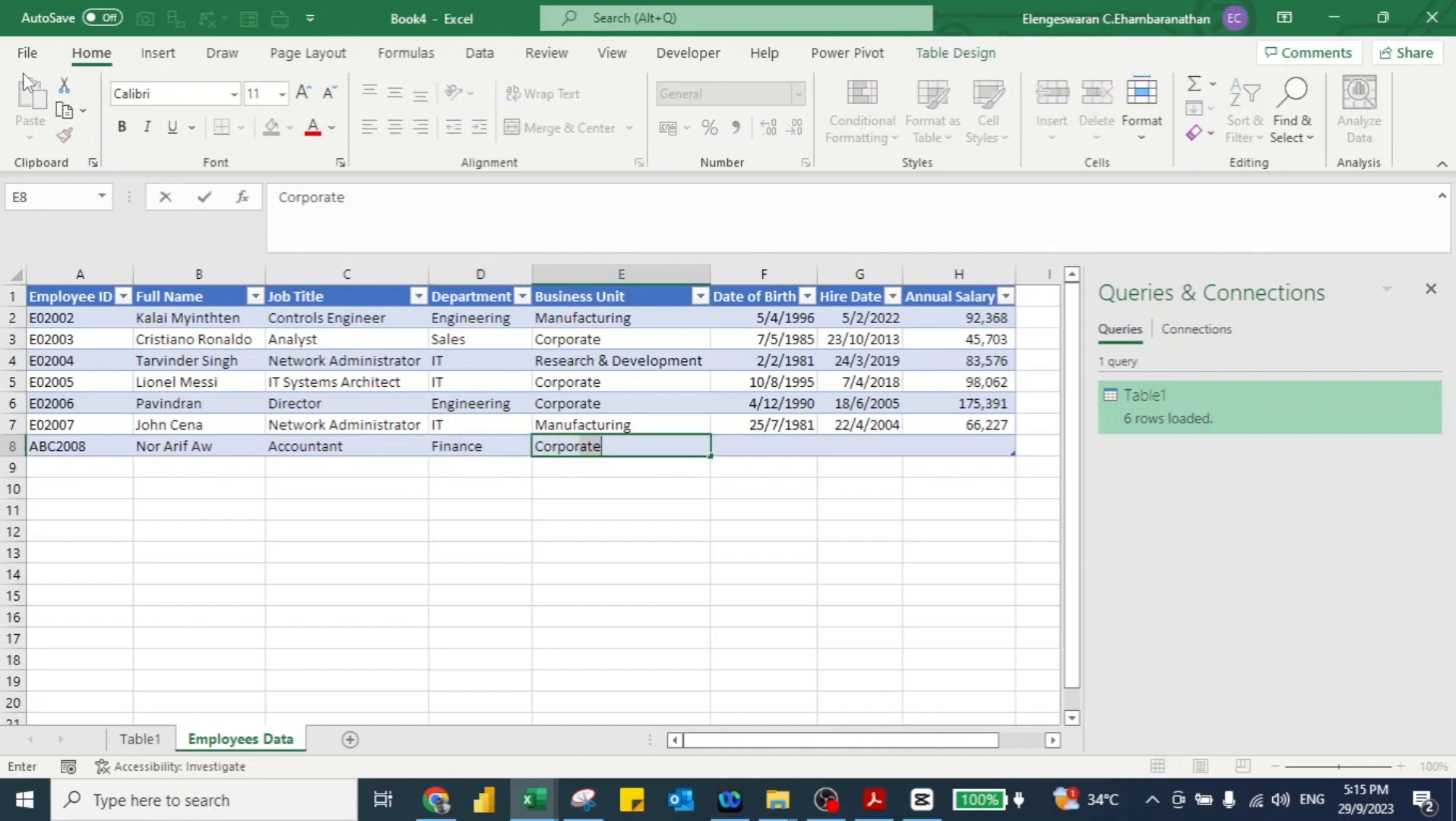
pyautogui.press('Tab')
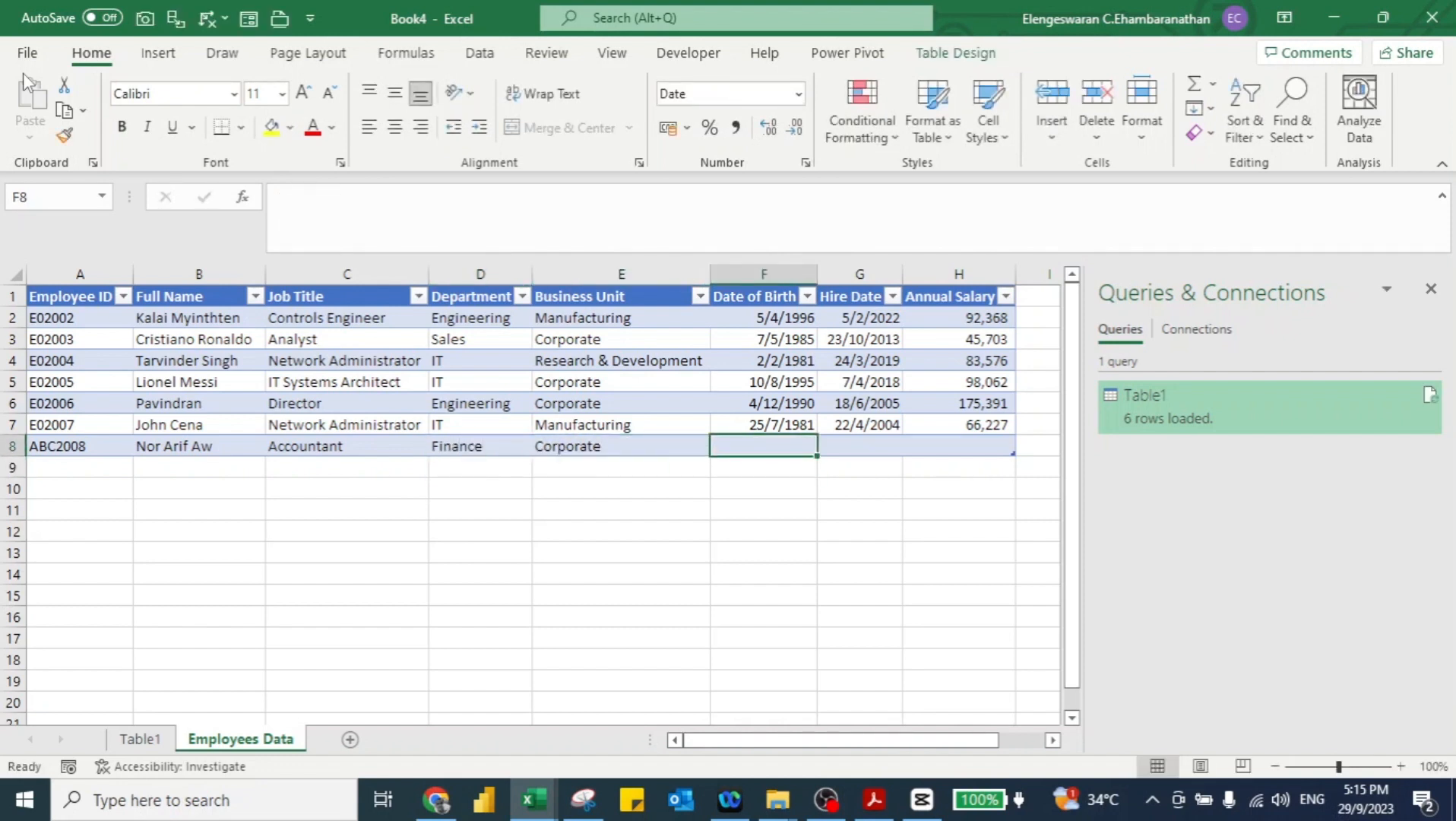
pyautogui.write('14/6/19')
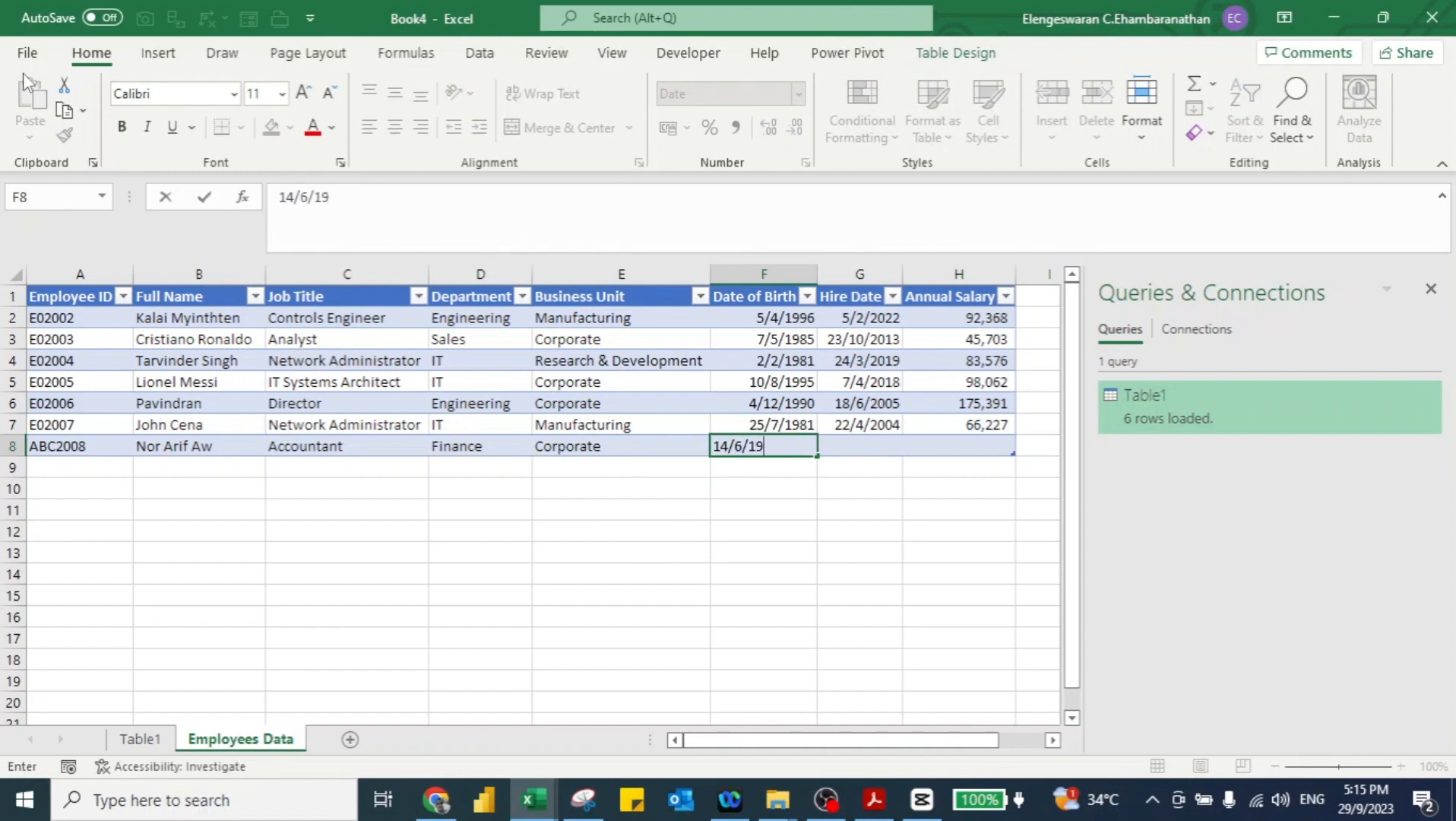
pyautogui.write('84')
pyautogui.press('Return')
pyautogui.press('Up')
pyautogui.press('Right')
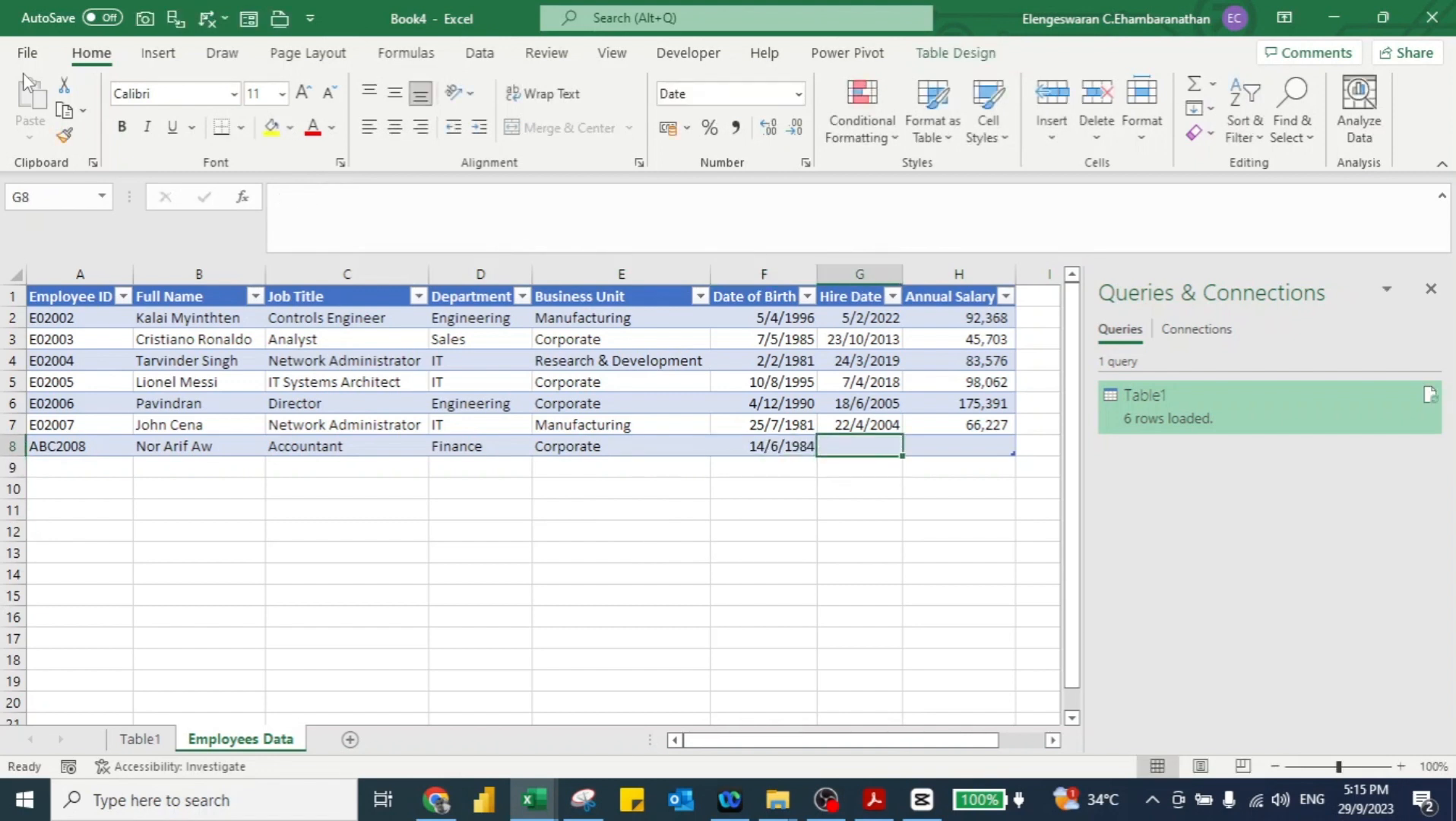
pyautogui.write('1/')
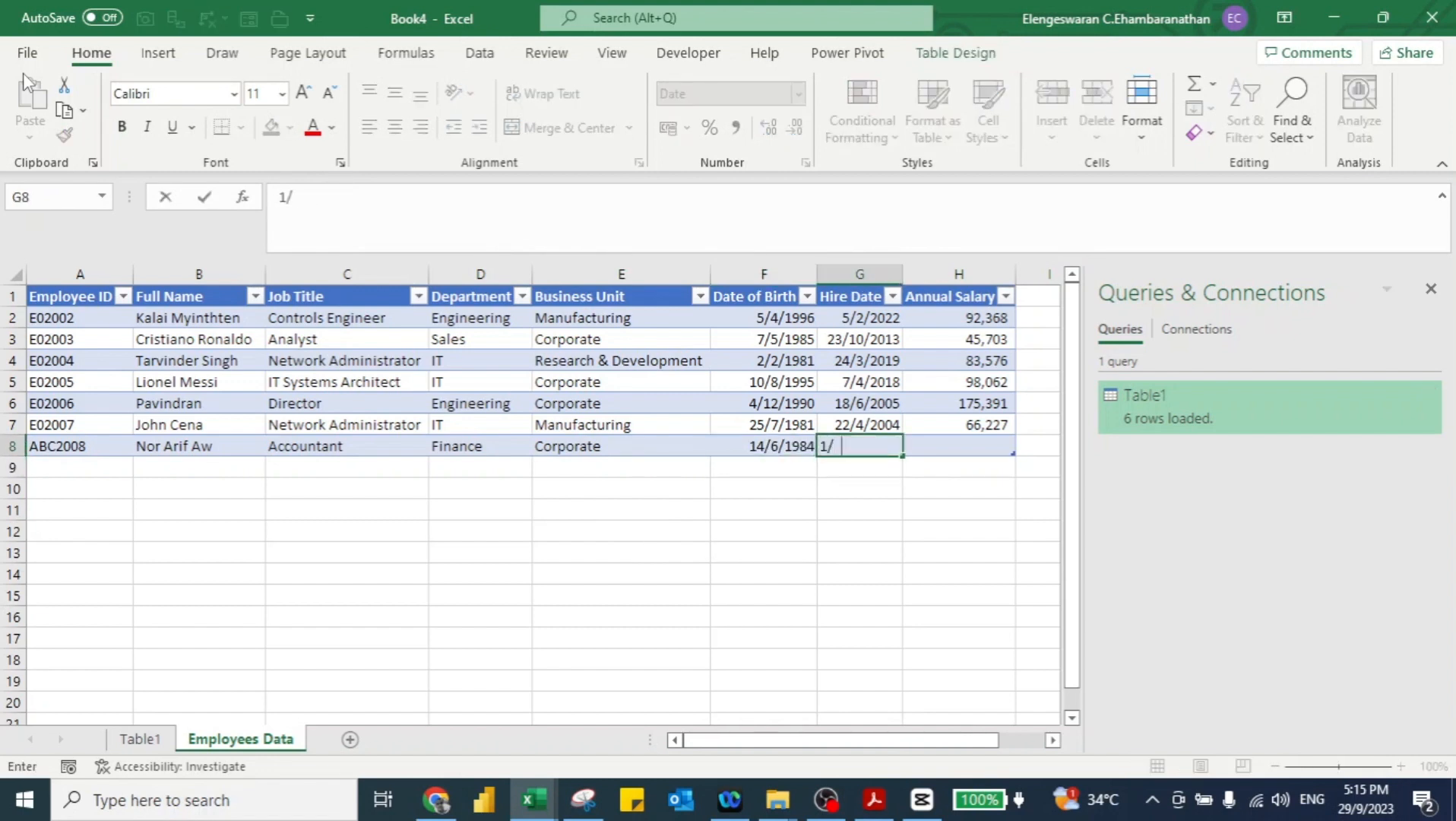
pyautogui.write('1/2012')
pyautogui.press('Tab')
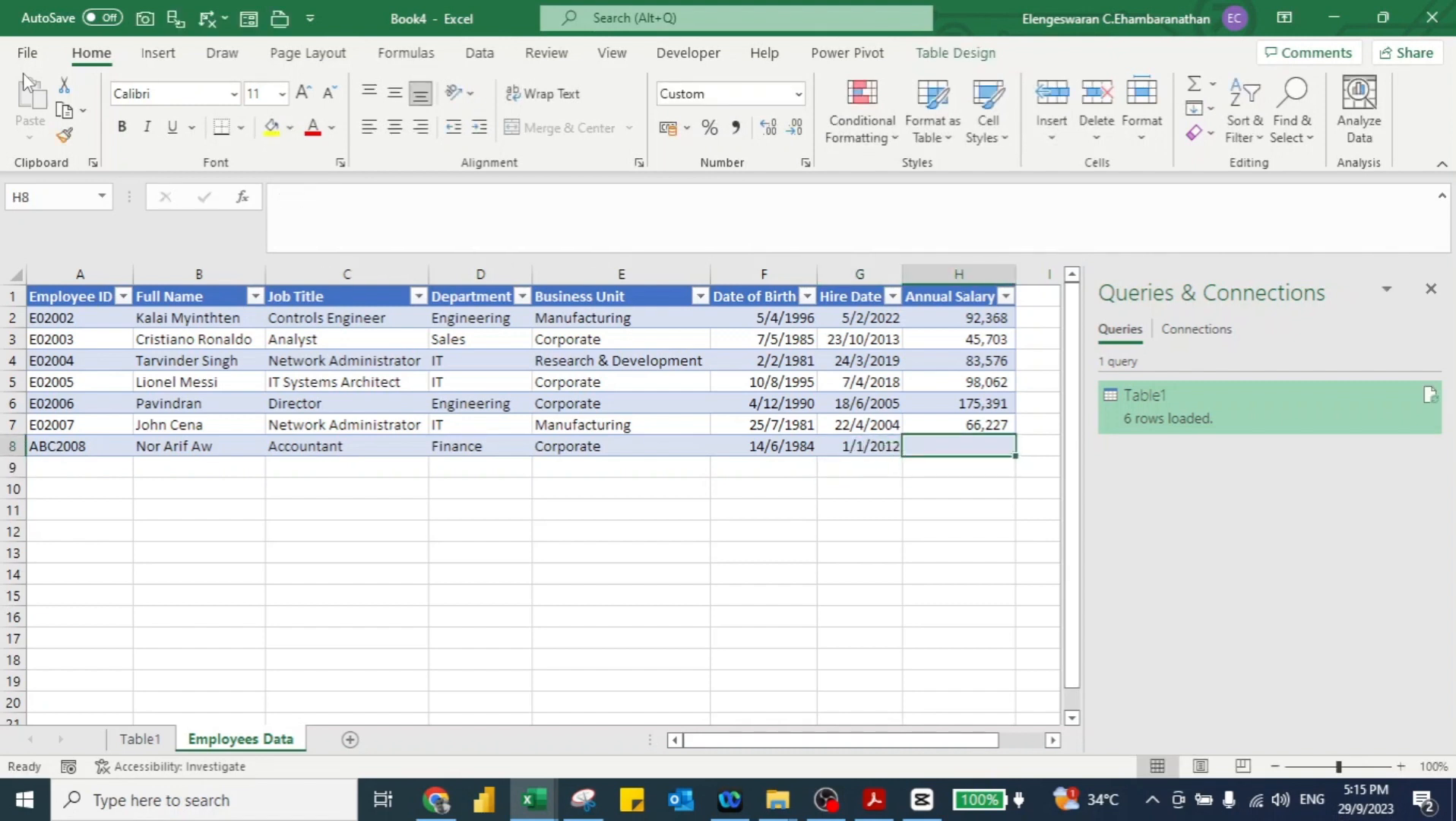
pyautogui.write('80,00')
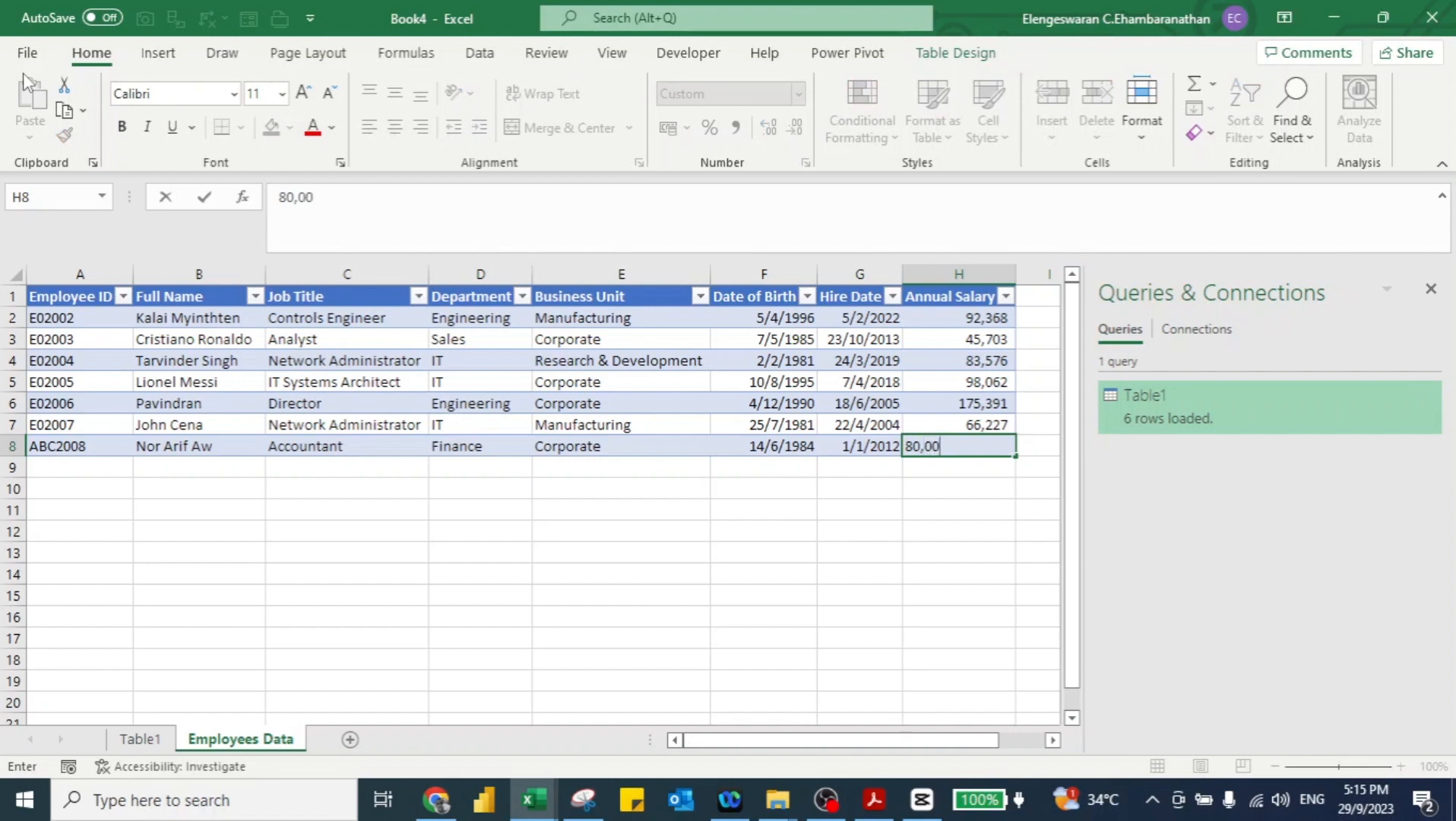
pyautogui.write('0')
pyautogui.press('Return')
pyautogui.press('Up')
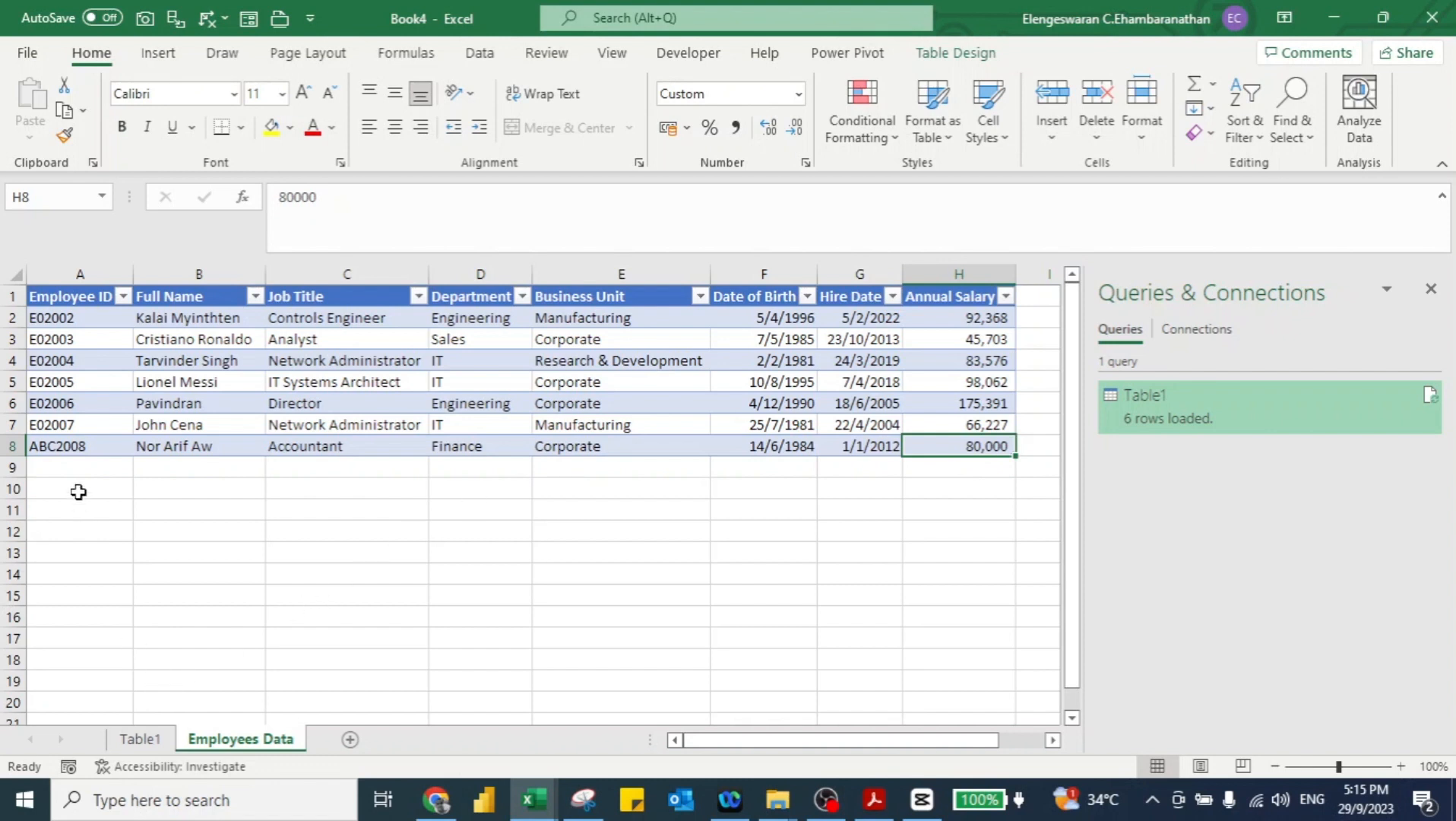
pyautogui.click(140, 738)
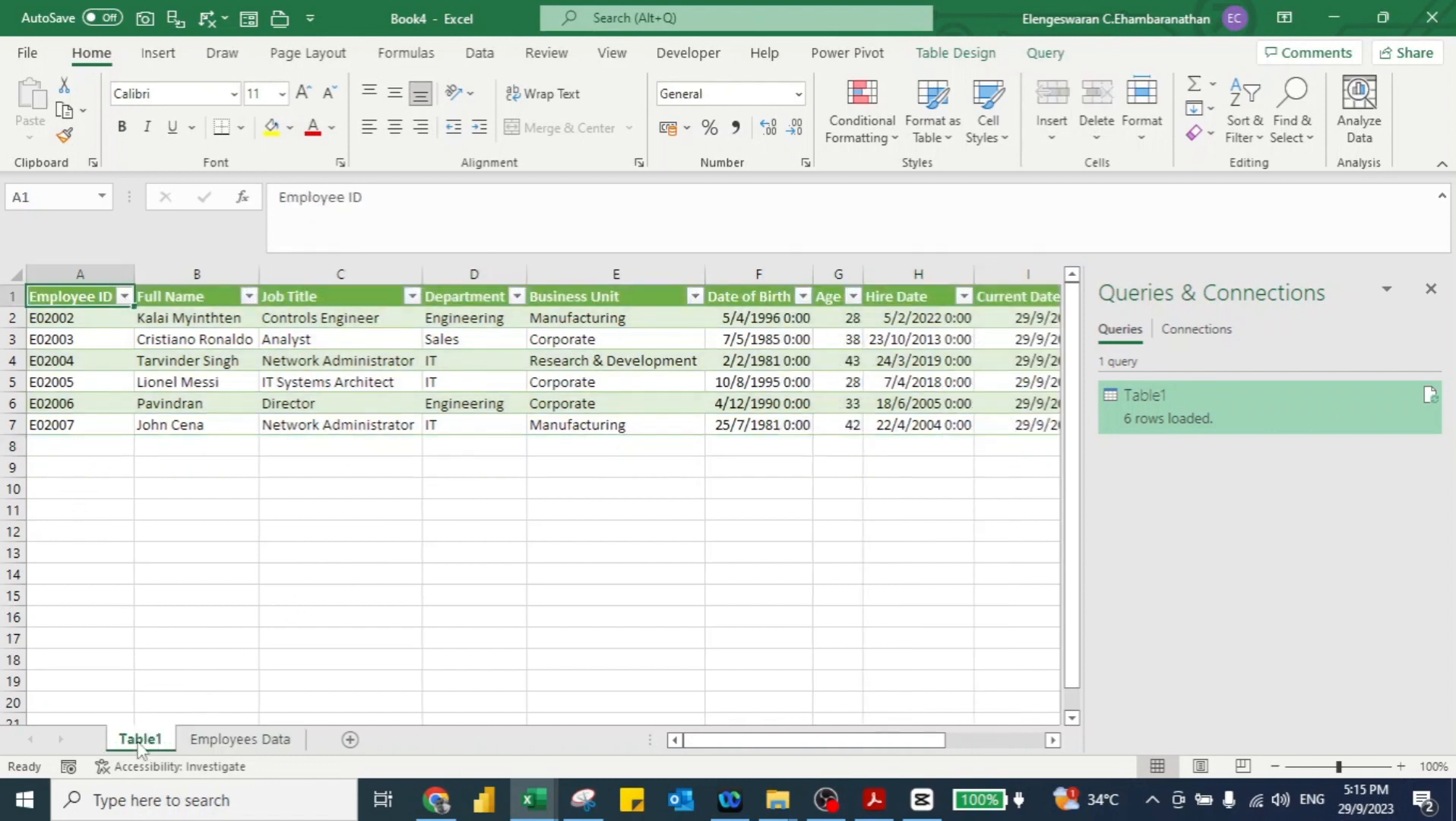
# Step: Refresh Table1 and check the new row's Age 39 and 11 years of service
pyautogui.rightClick(221, 361)
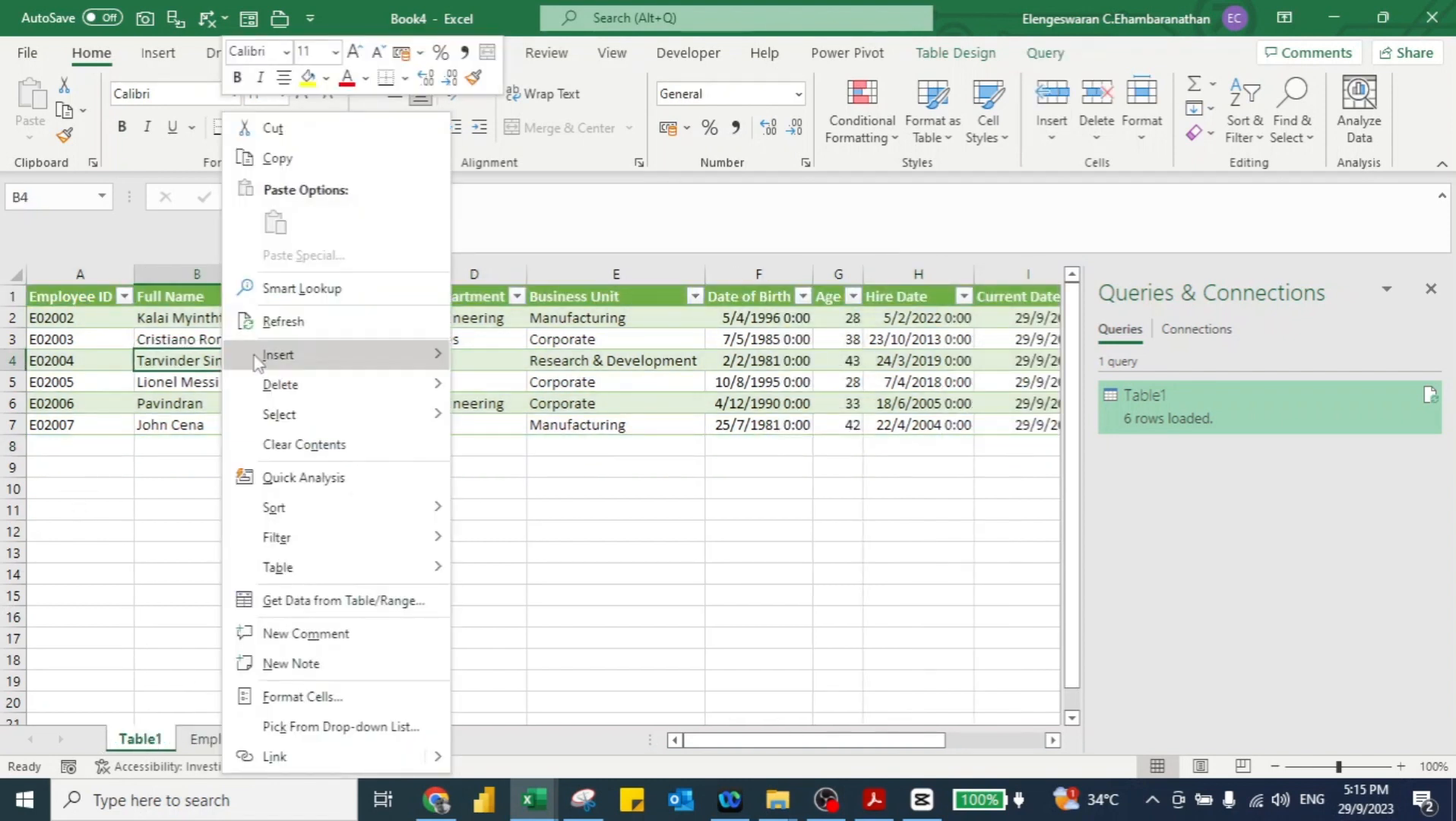
pyautogui.click(283, 322)
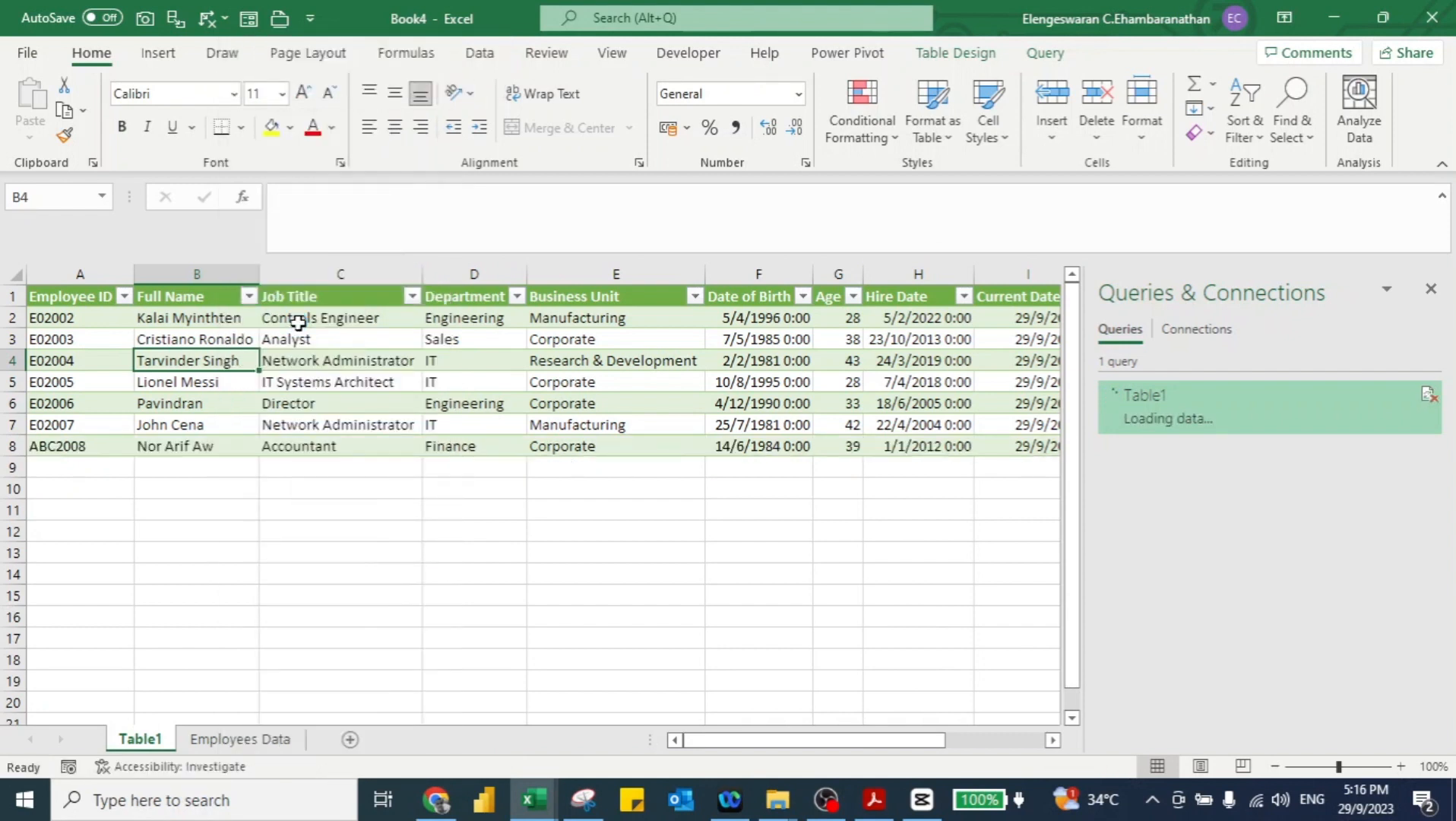
pyautogui.click(849, 449)
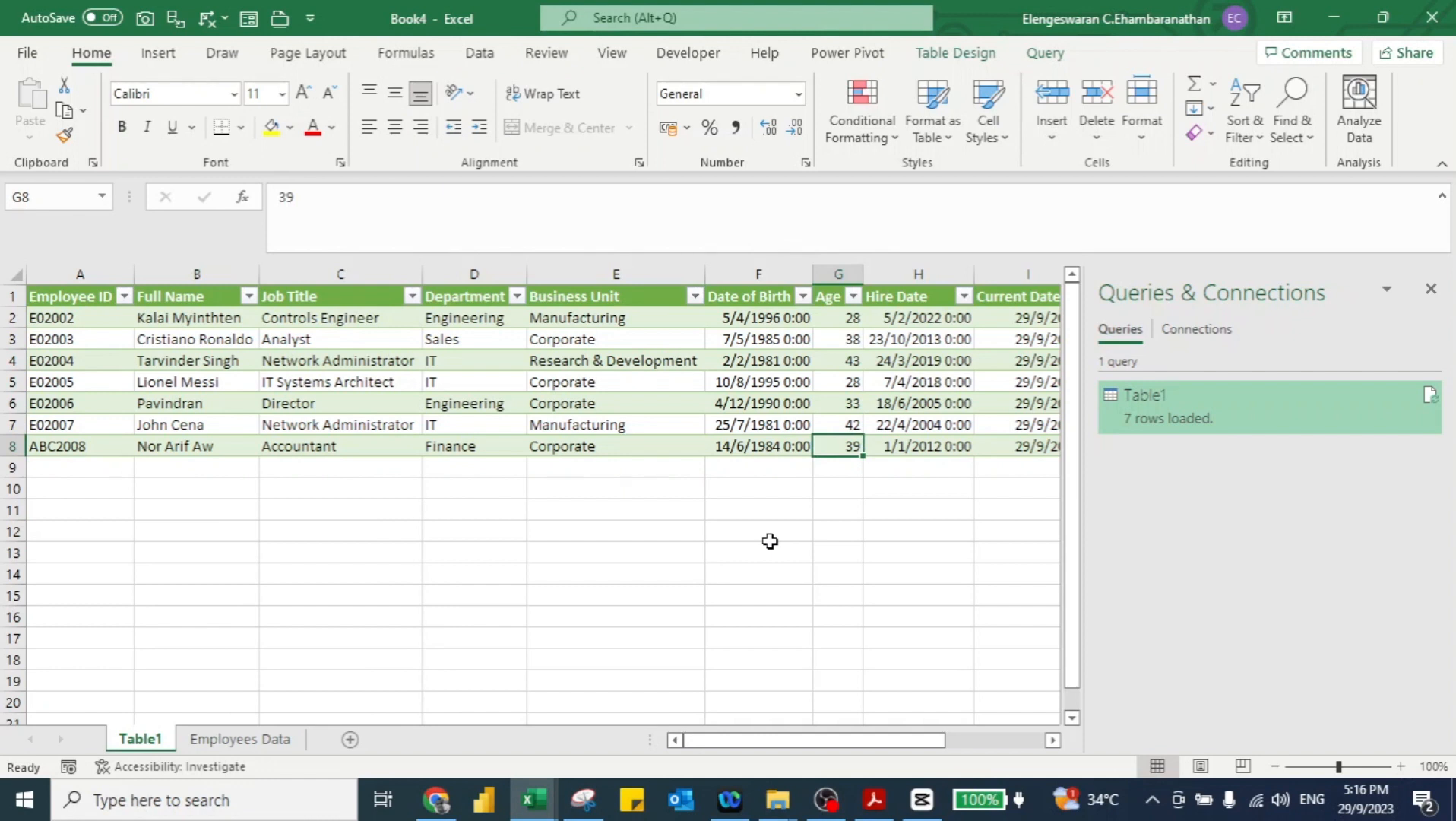
pyautogui.press('Right')
pyautogui.press('Right')
pyautogui.press('Right')
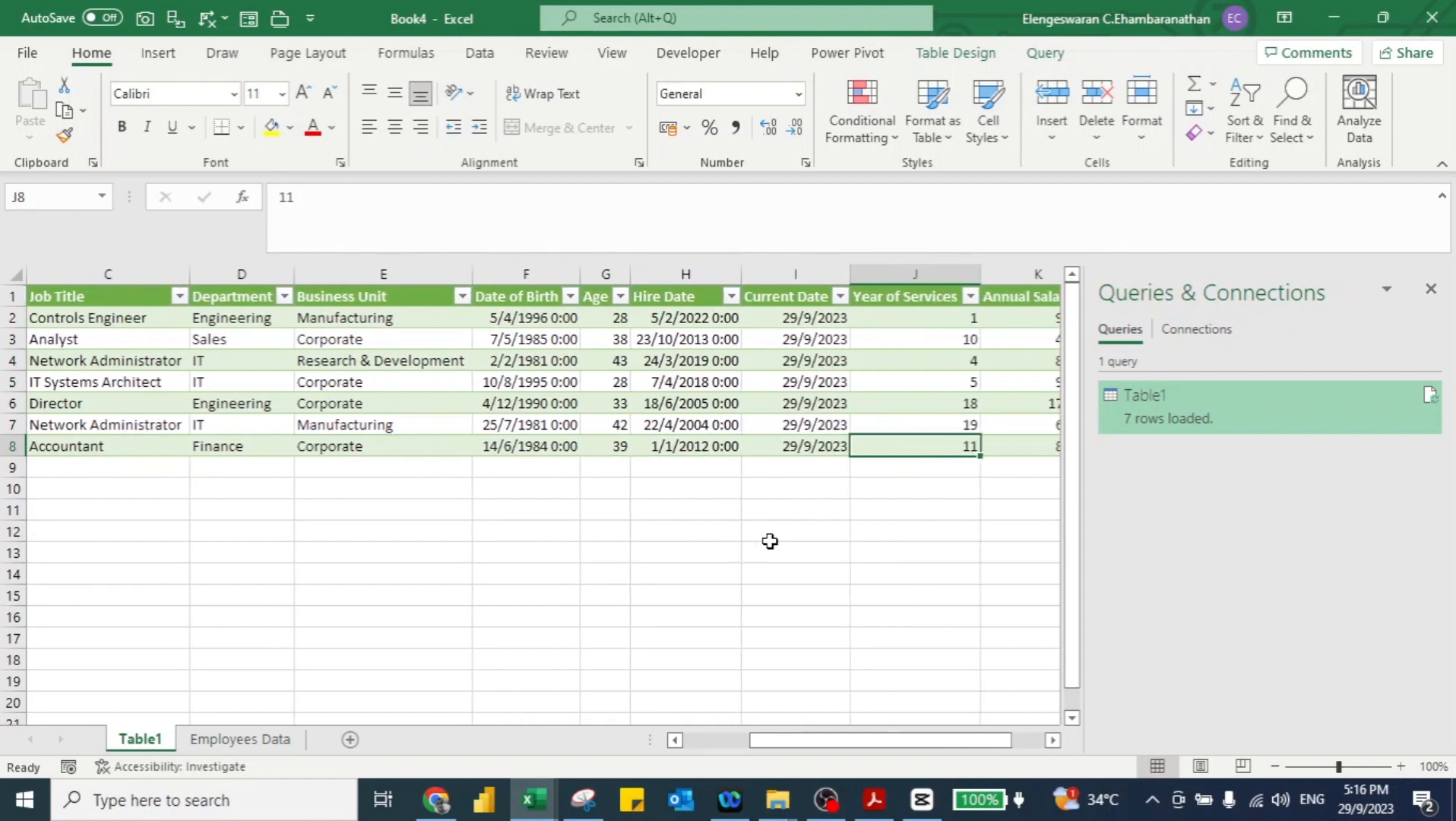